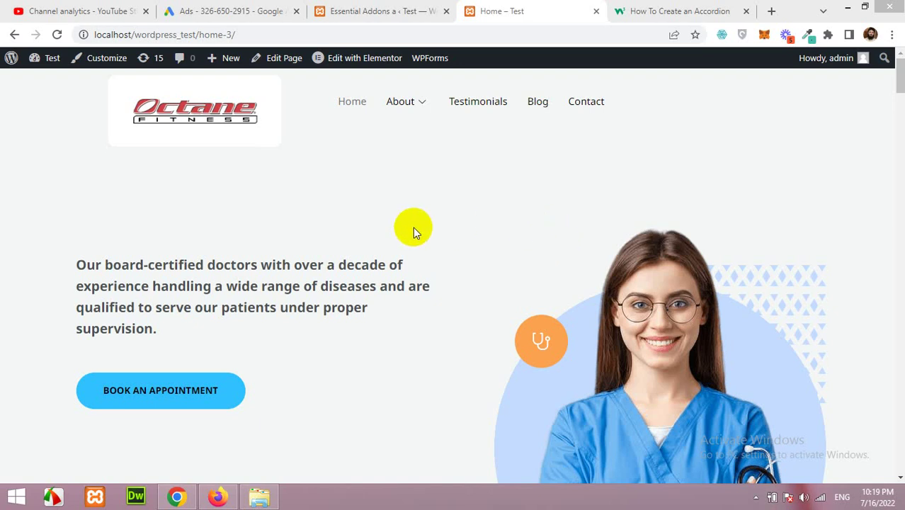
Step: Scroll the Test site's Home page from the hero down through services, doctors and appointments
left_click(414, 253)
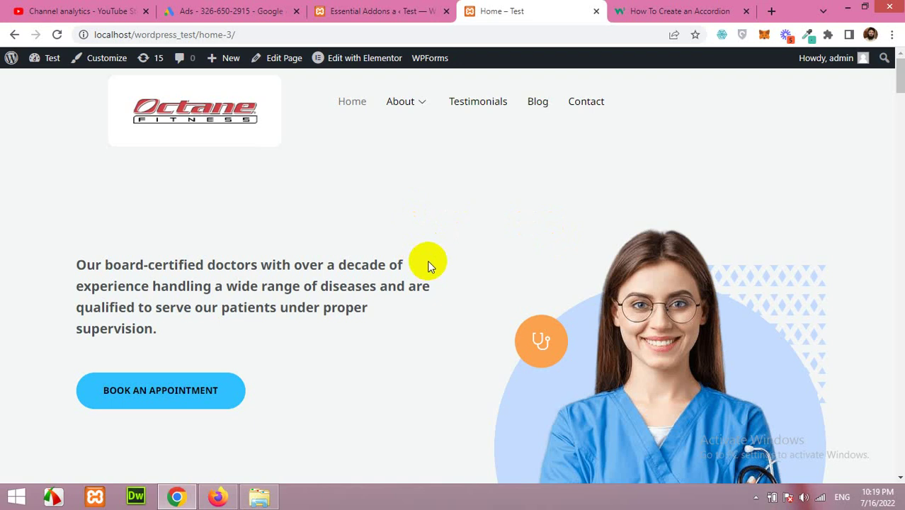
scroll(413, 299, "down", 12)
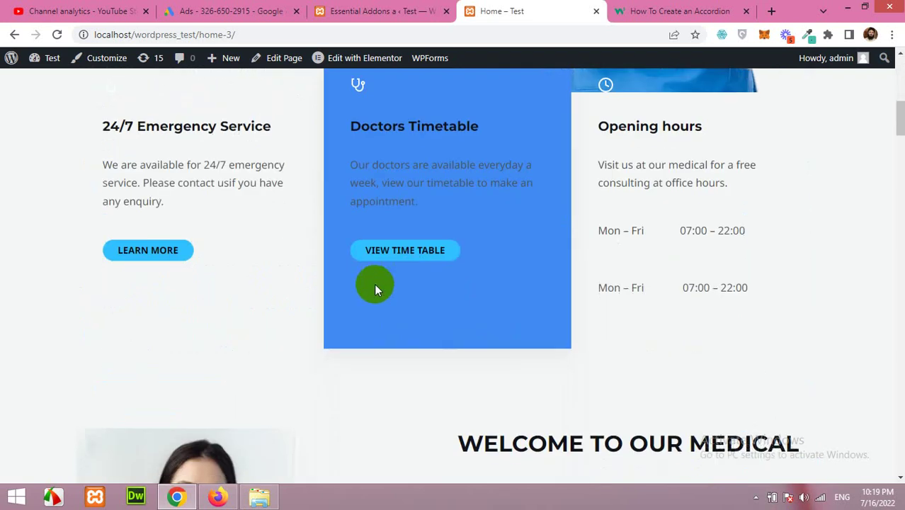
scroll(407, 297, "down", 15)
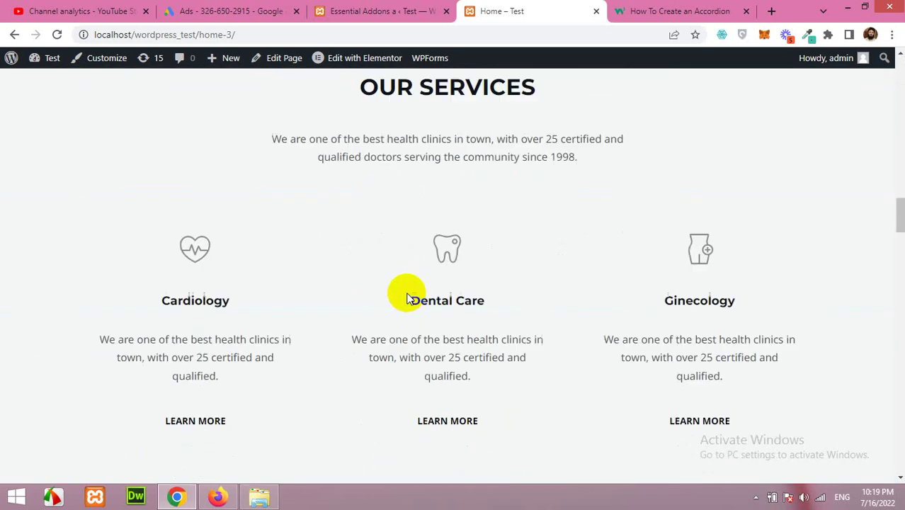
scroll(408, 297, "down", 15)
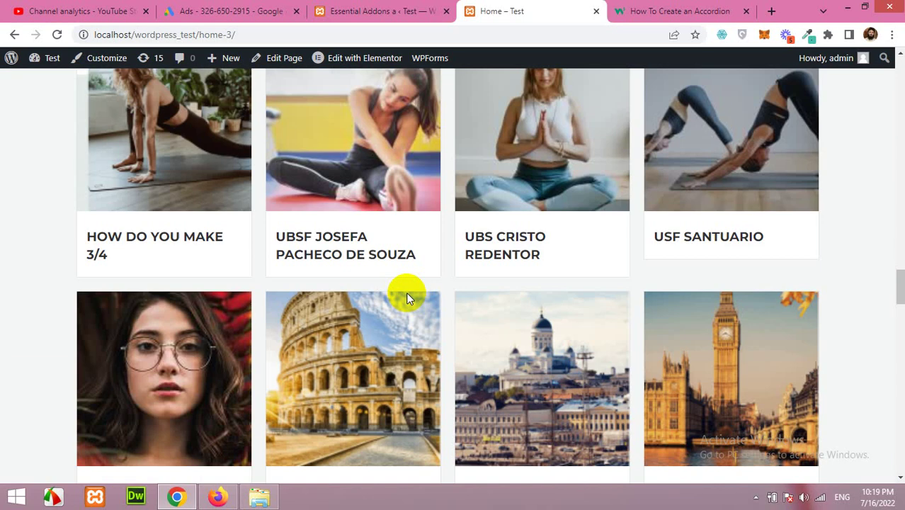
scroll(408, 297, "down", 15)
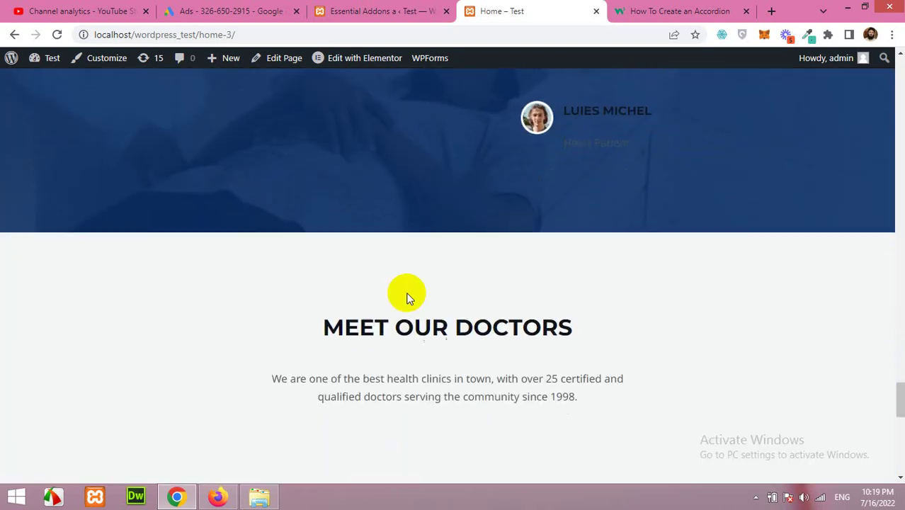
scroll(409, 298, "down", 5)
scroll(409, 298, "up", 10)
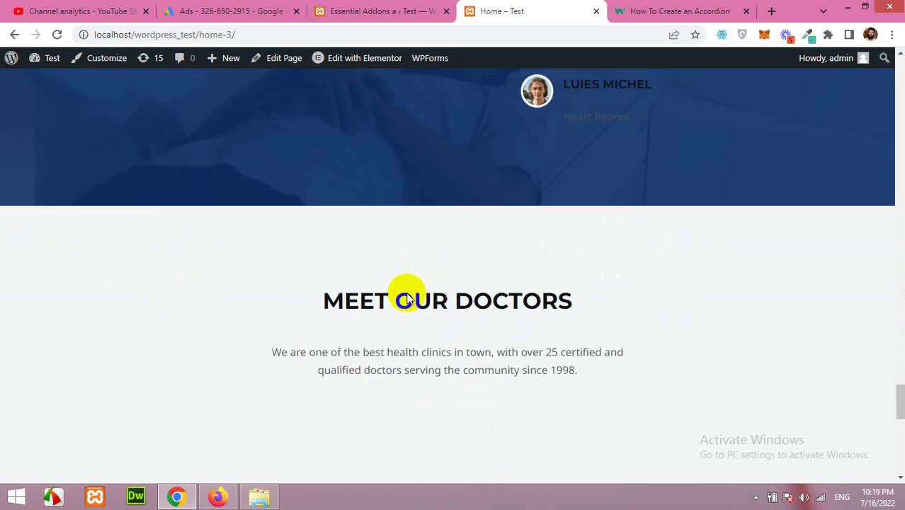
scroll(408, 298, "up", 10)
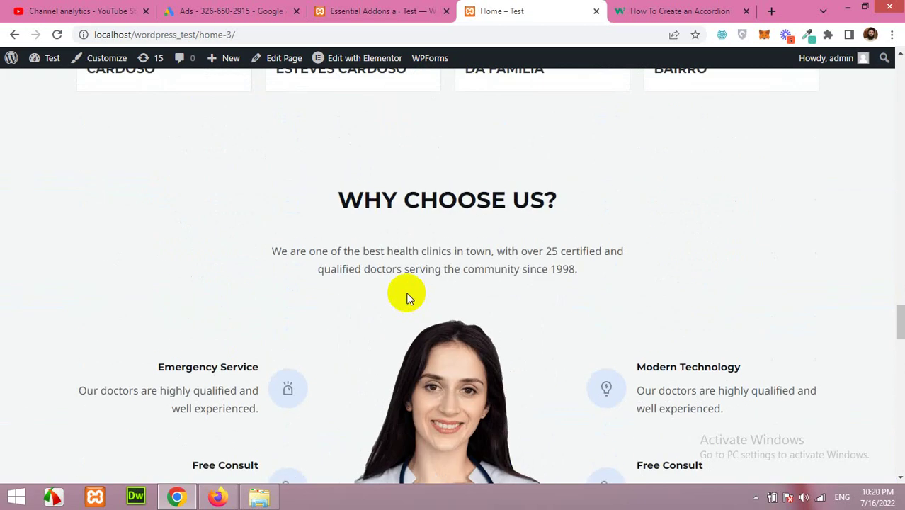
scroll(395, 336, "down", 10)
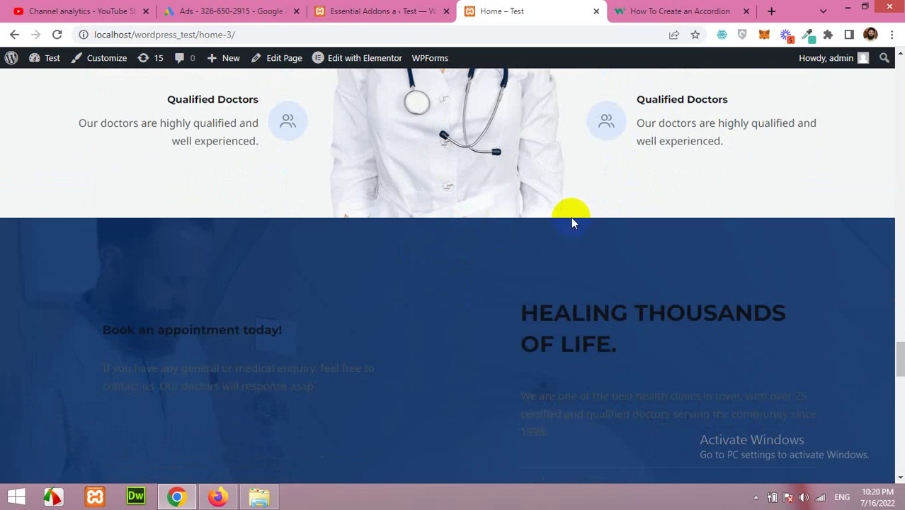
Step: Expand Section 1 and Section 2 of the W3Schools accordion demo
left_click(657, 15)
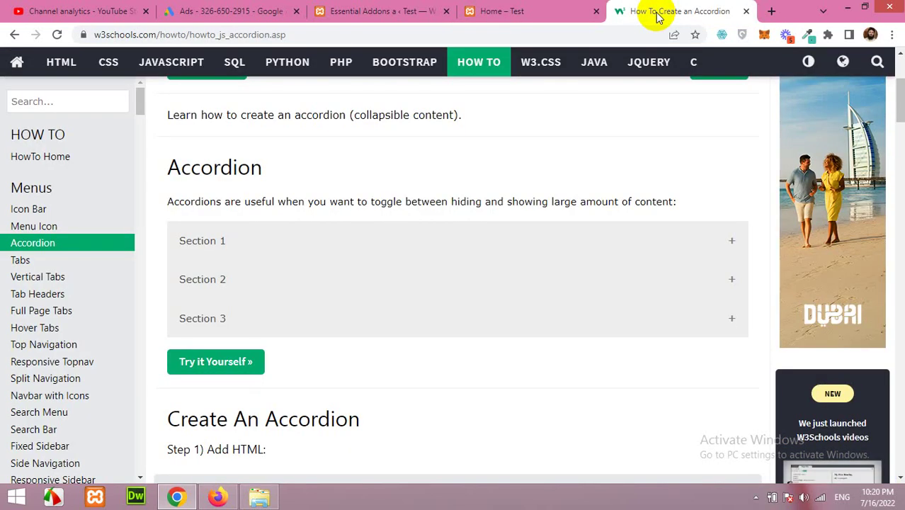
scroll(489, 197, "down", 1)
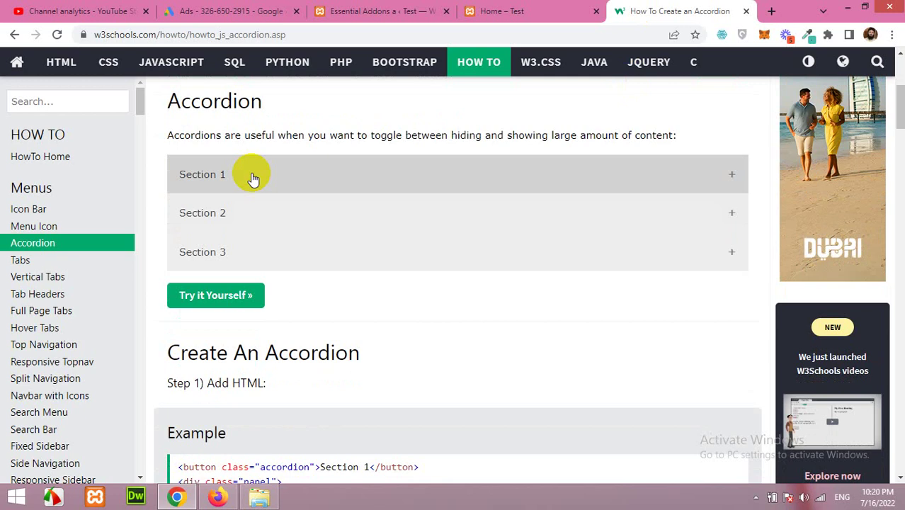
left_click(253, 176)
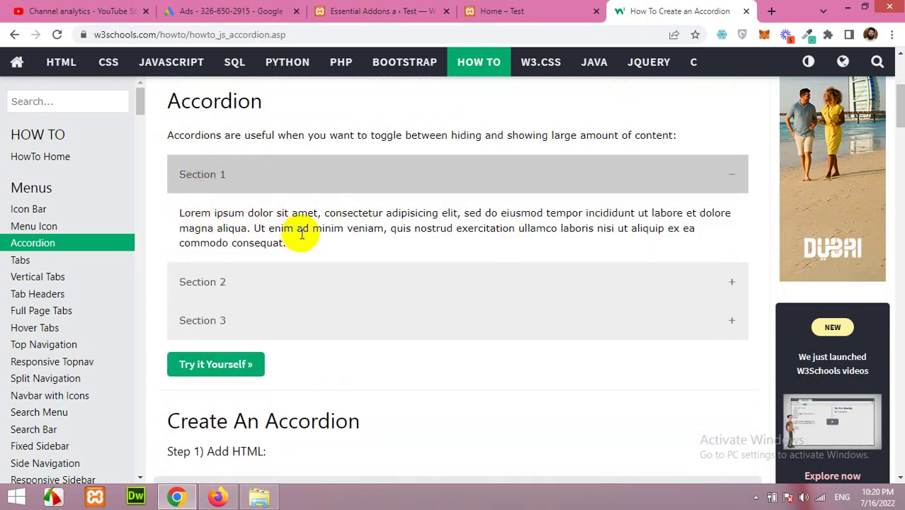
left_click(293, 284)
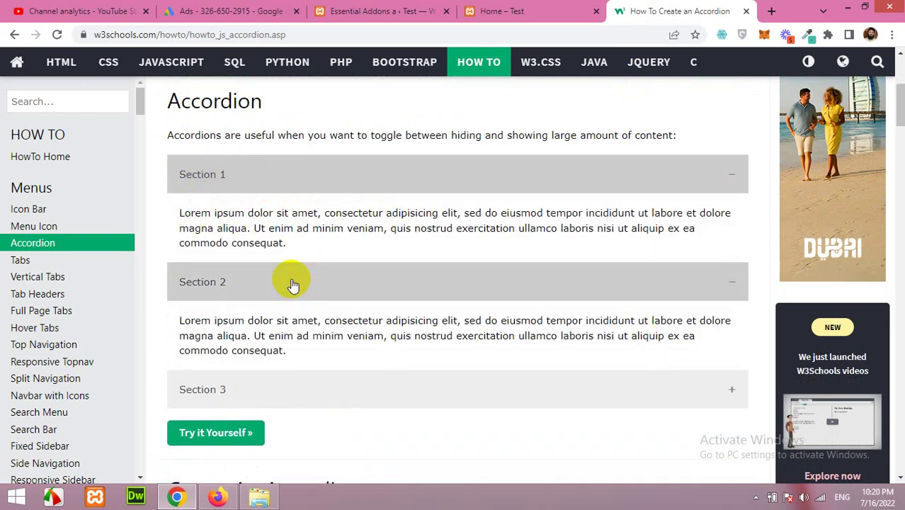
scroll(293, 283, "down", 2)
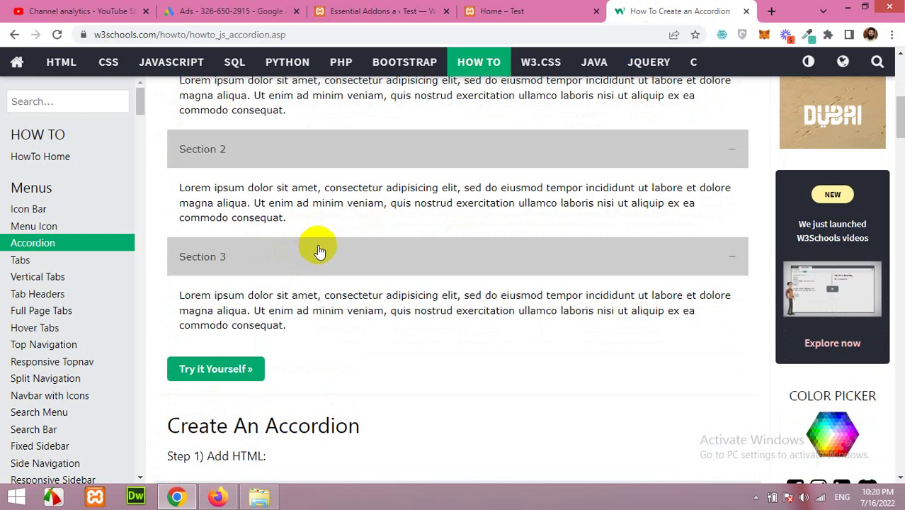
scroll(443, 307, "up", 3)
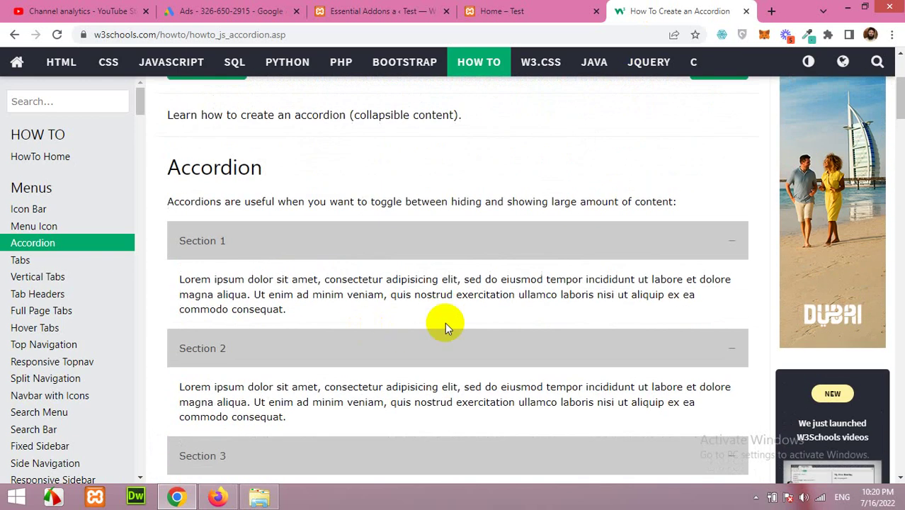
Step: Search Add Plugins for 'essential addons' to confirm Essential Addons for Elementor is active
left_click(491, 10)
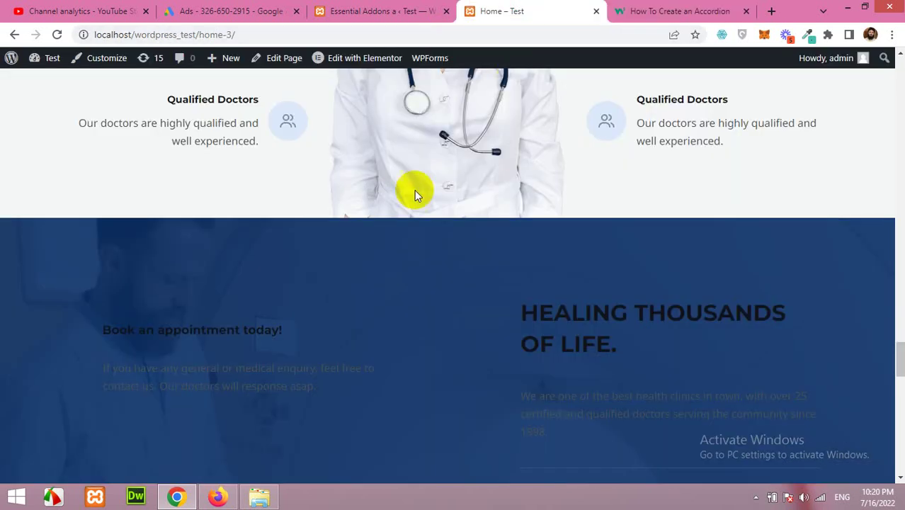
scroll(450, 250, "up", 4)
scroll(358, 99, "down", 1)
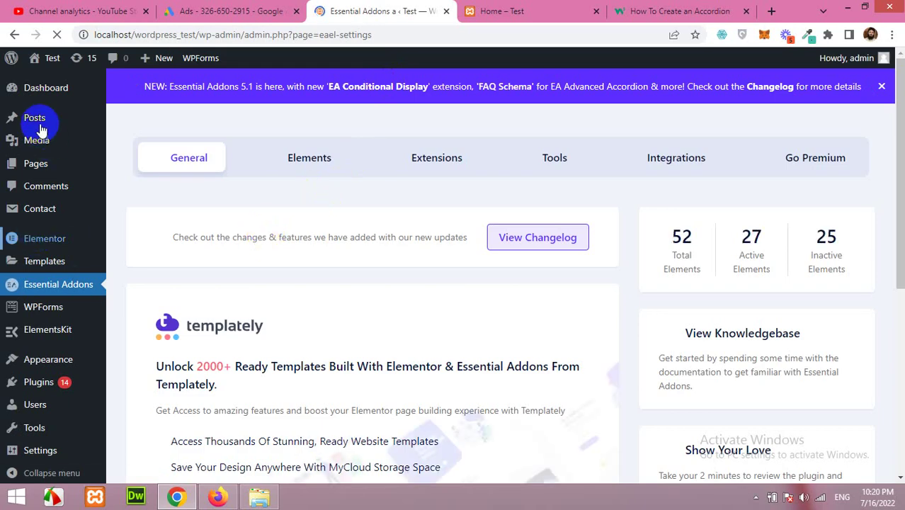
mouse_move(38, 127)
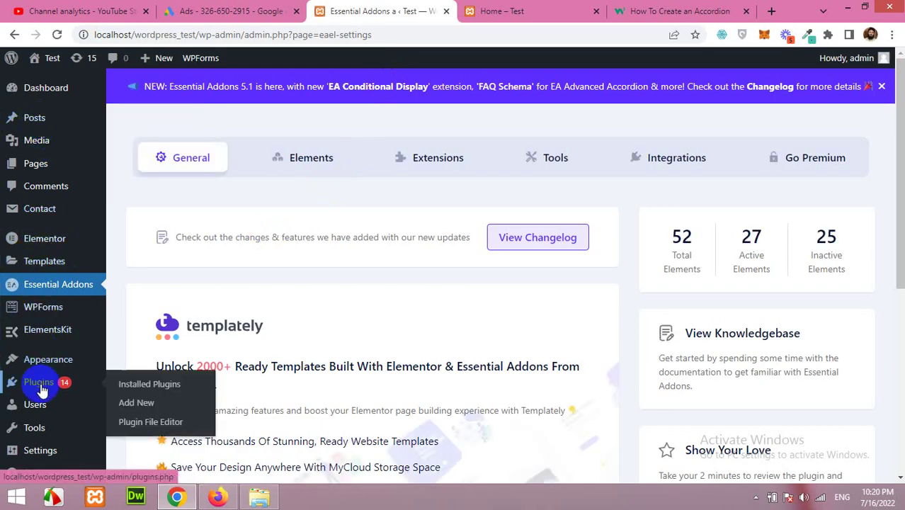
mouse_move(36, 383)
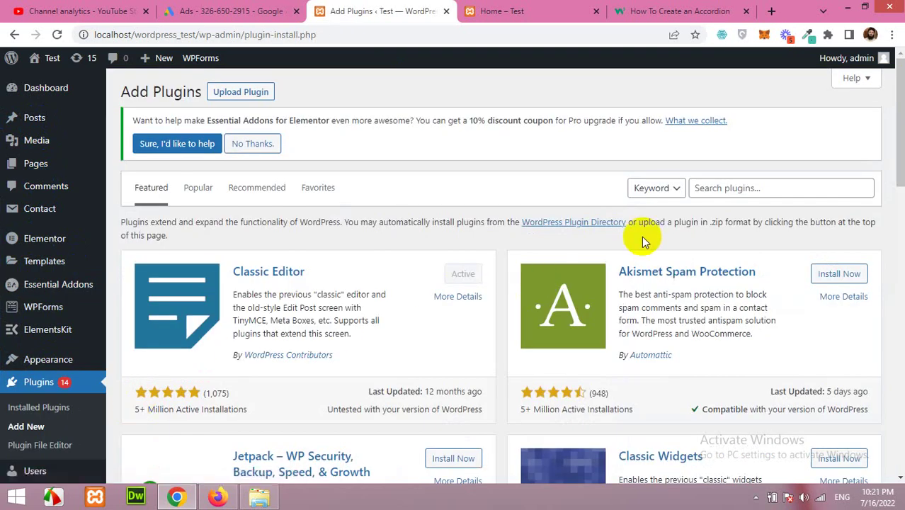
left_click(527, 11)
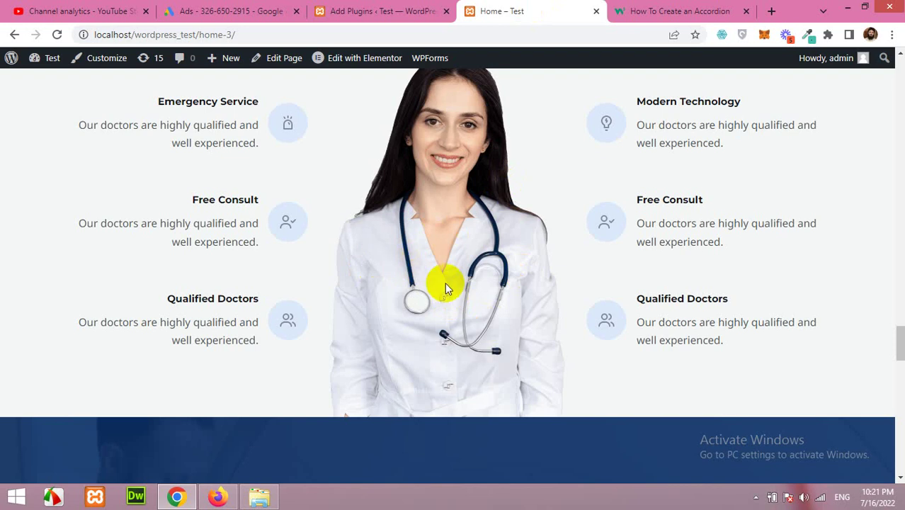
left_click(362, 13)
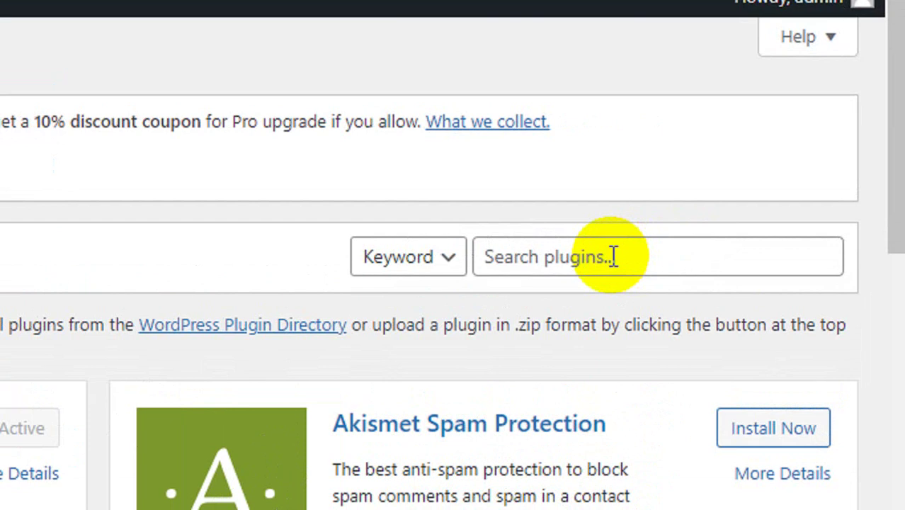
left_click(613, 257)
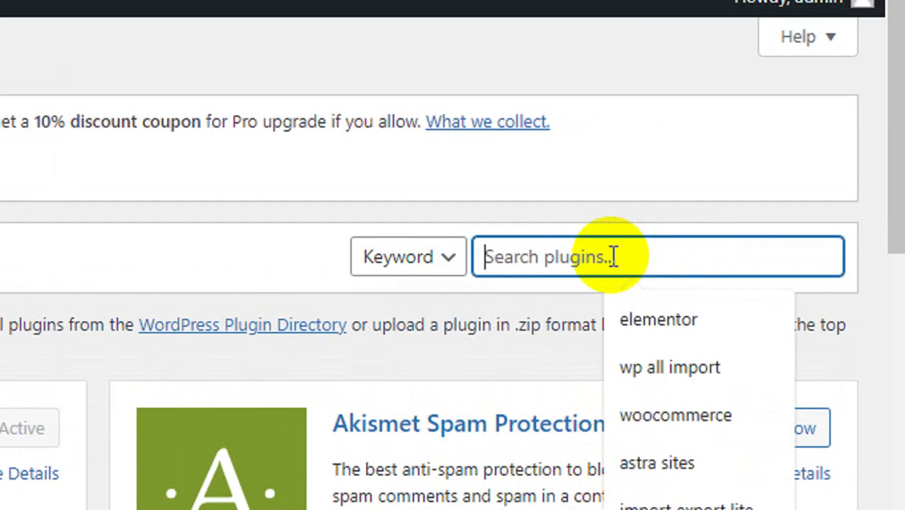
type("essential addons")
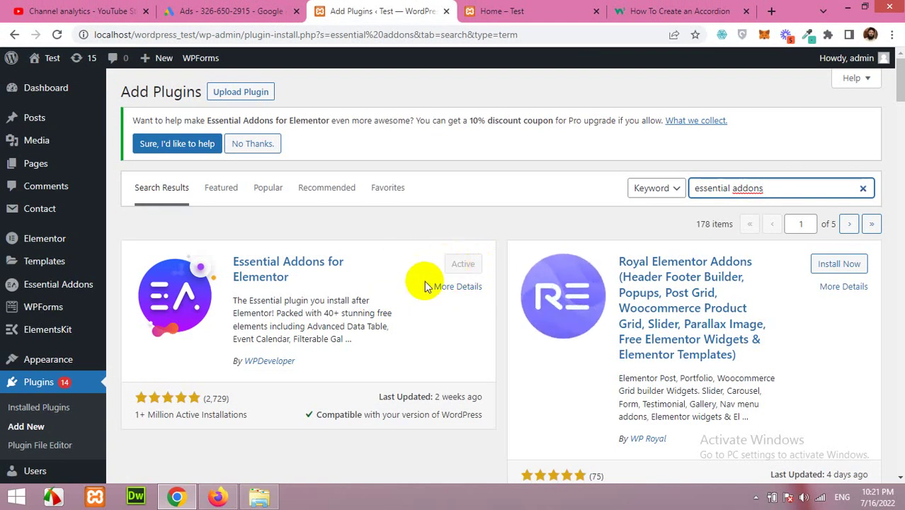
Step: Open the Home page in the Elementor editor in a new tab
left_click(523, 12)
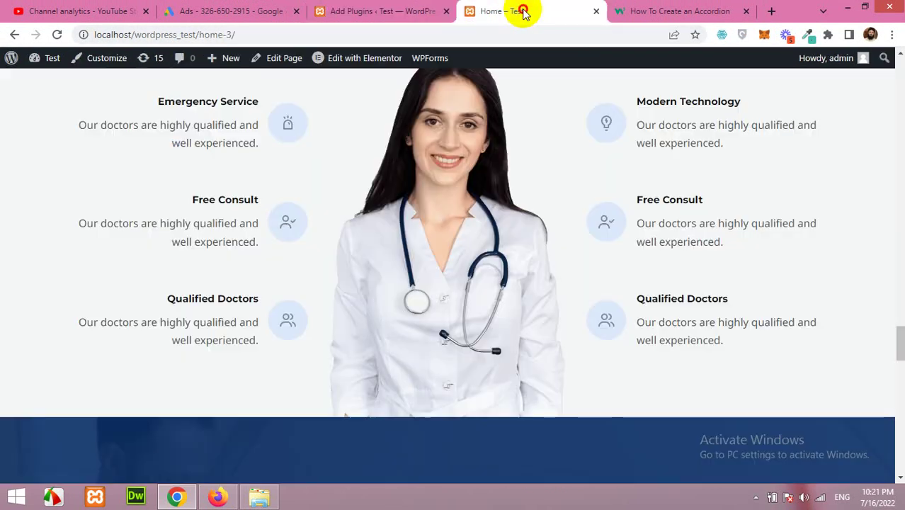
scroll(378, 160, "up", 2)
scroll(418, 213, "down", 2)
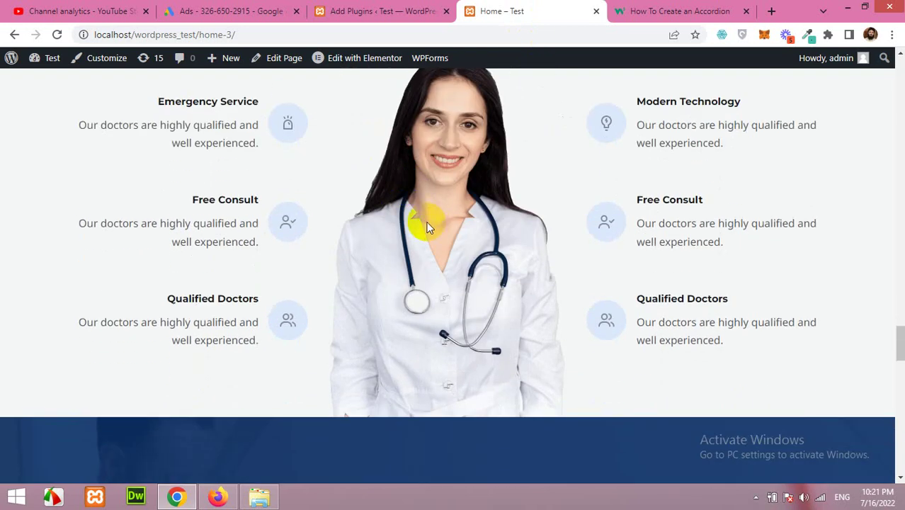
right_click(373, 62)
left_click(386, 67)
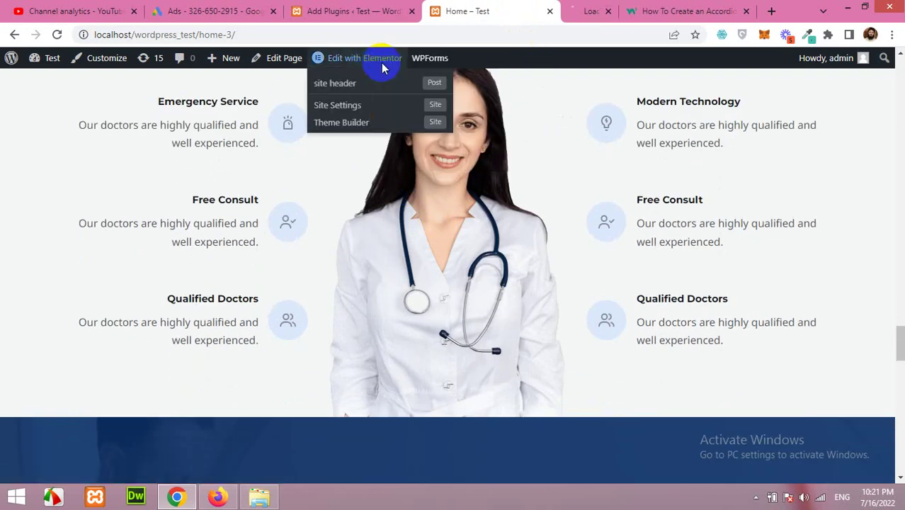
left_click(540, 10)
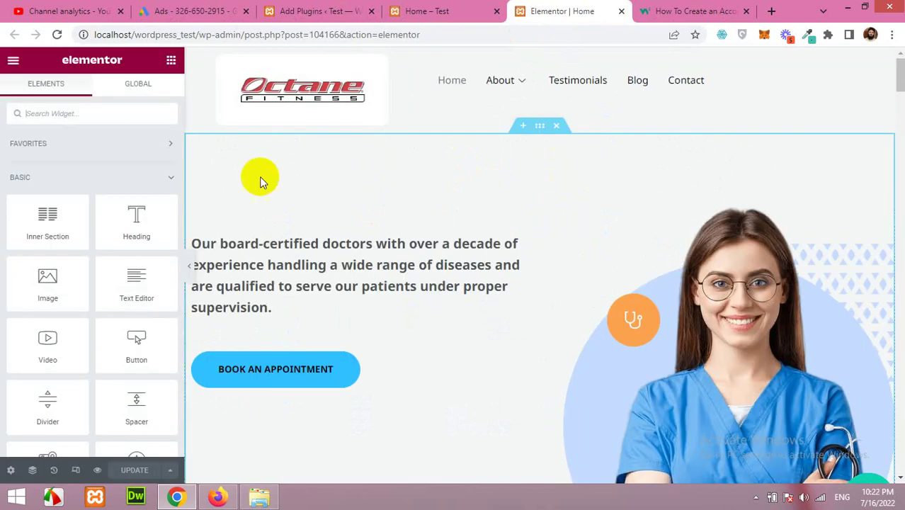
Step: Scroll to the Advanced Accordion widget under Essential Addons and the Why Choose Us? section
scroll(75, 219, "down", 4)
scroll(75, 219, "down", 15)
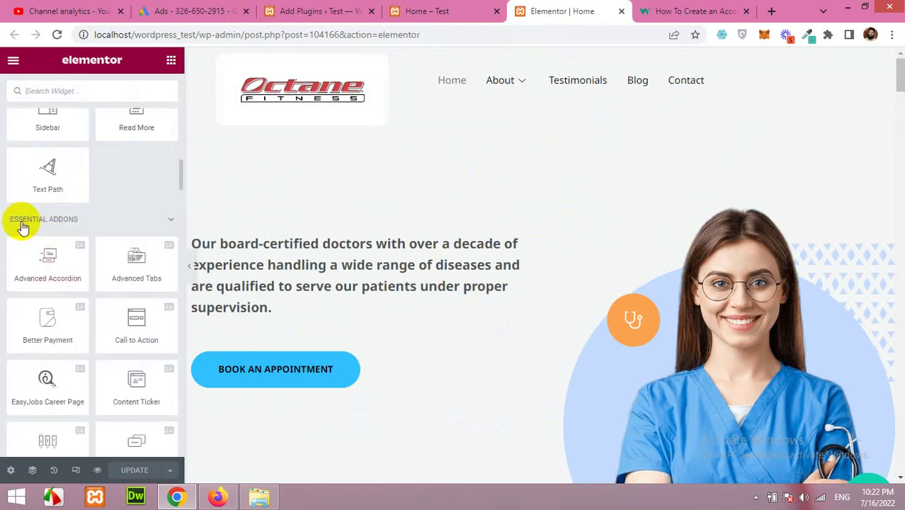
scroll(61, 275, "down", 1)
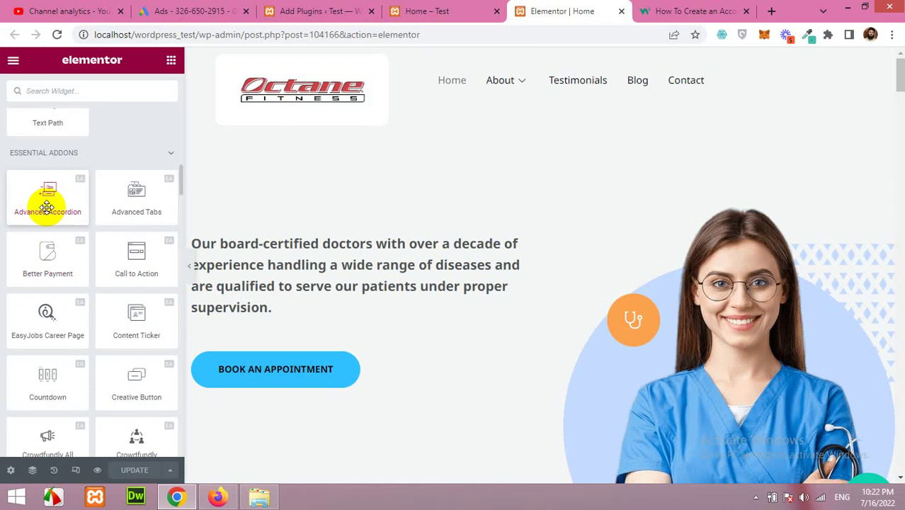
left_click_drag(46, 192, 478, 332)
scroll(404, 327, "down", 10)
scroll(478, 331, "down", 15)
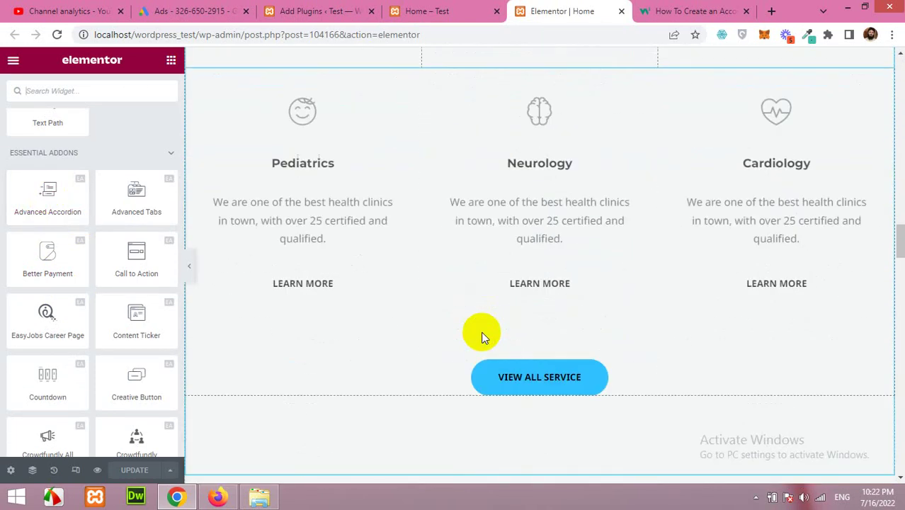
scroll(481, 334, "down", 15)
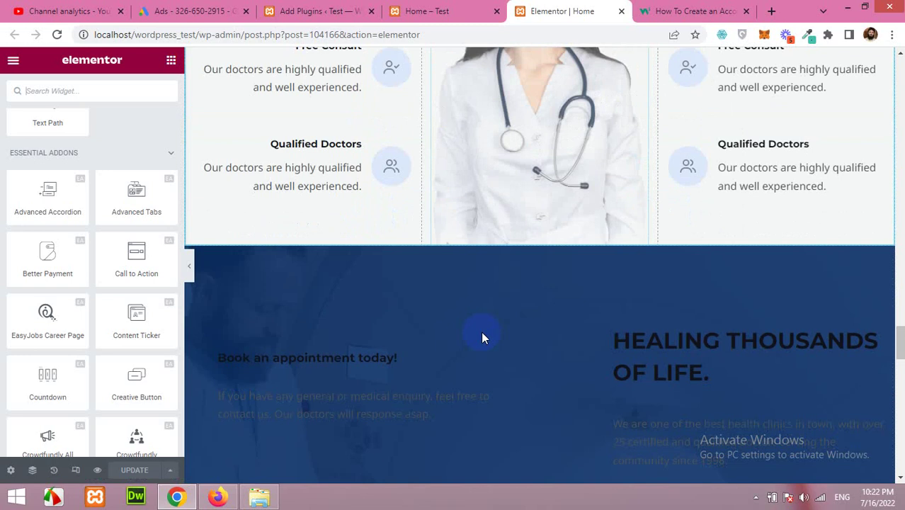
scroll(457, 255, "up", 5)
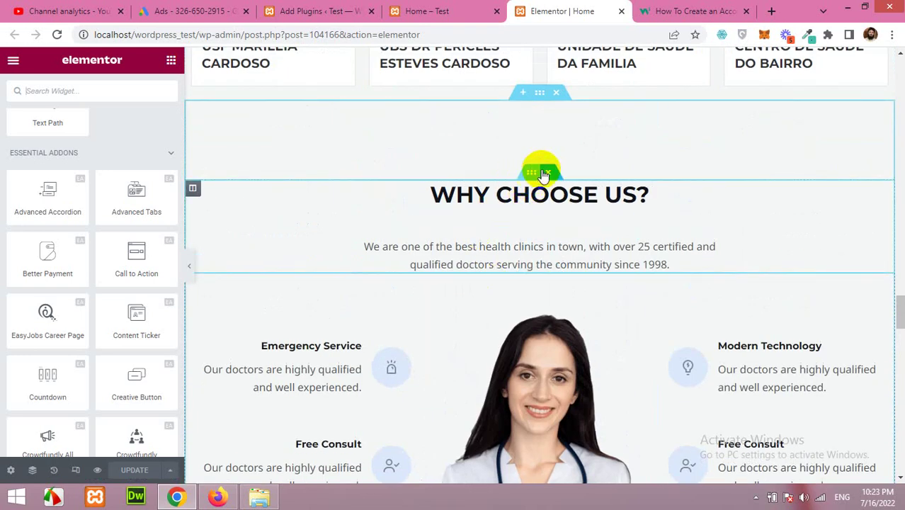
scroll(530, 181, "up", 1)
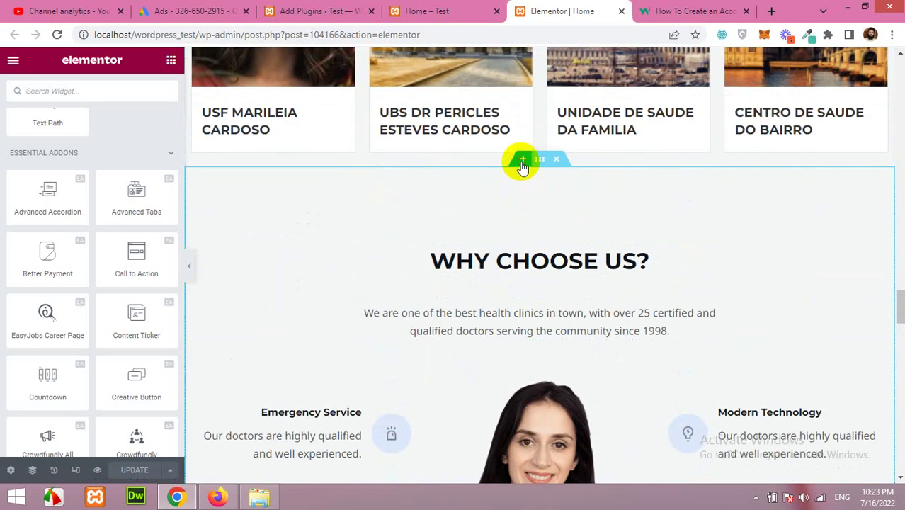
Step: Add a narrow-wide-narrow three-column section above Why Choose Us
left_click(522, 161)
left_click(475, 226)
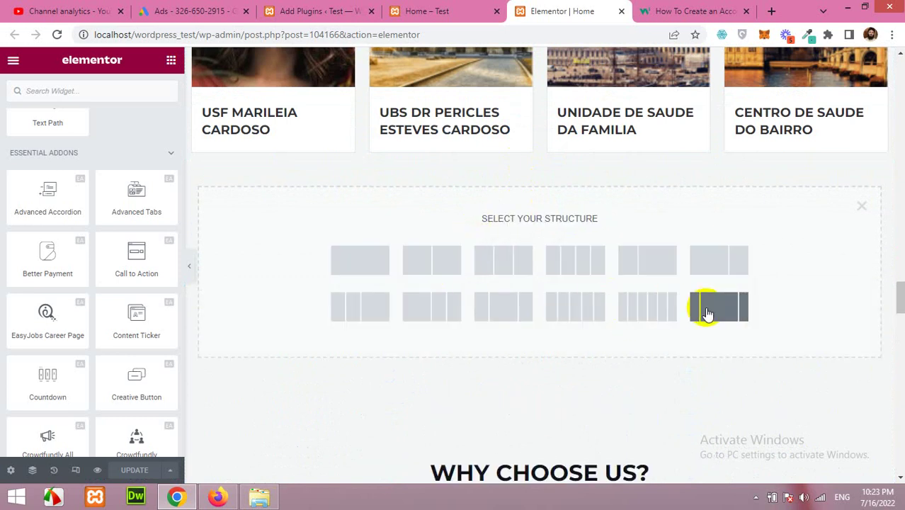
left_click(262, 241)
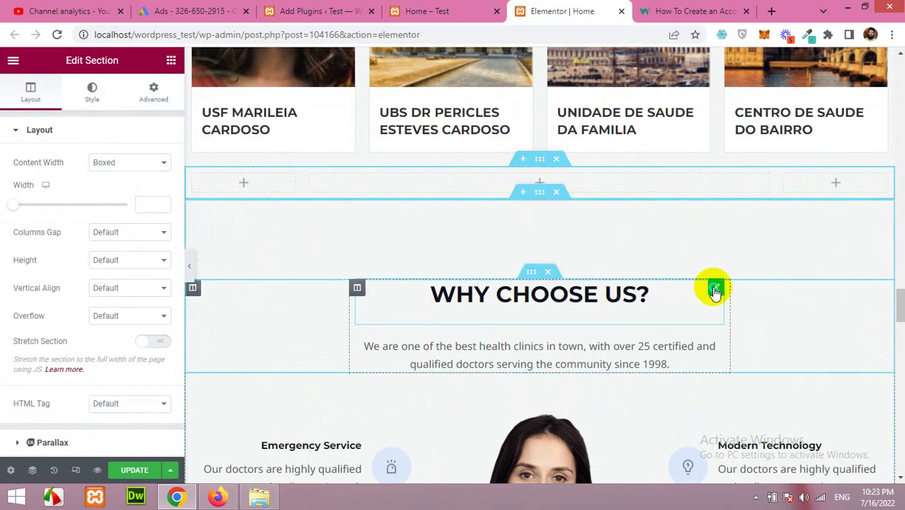
Step: Copy the Why Choose Us heading into the middle column and retitle it 'FAQs'
right_click(716, 293)
left_click(741, 333)
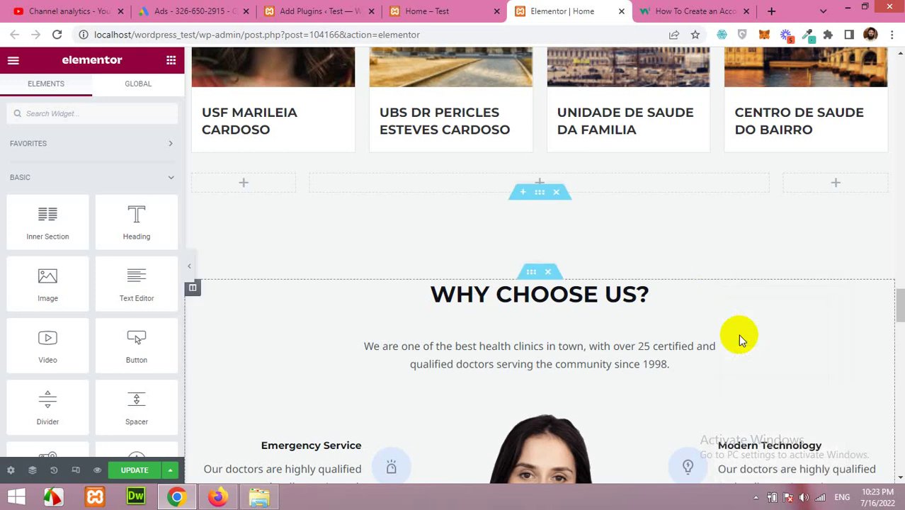
right_click(540, 183)
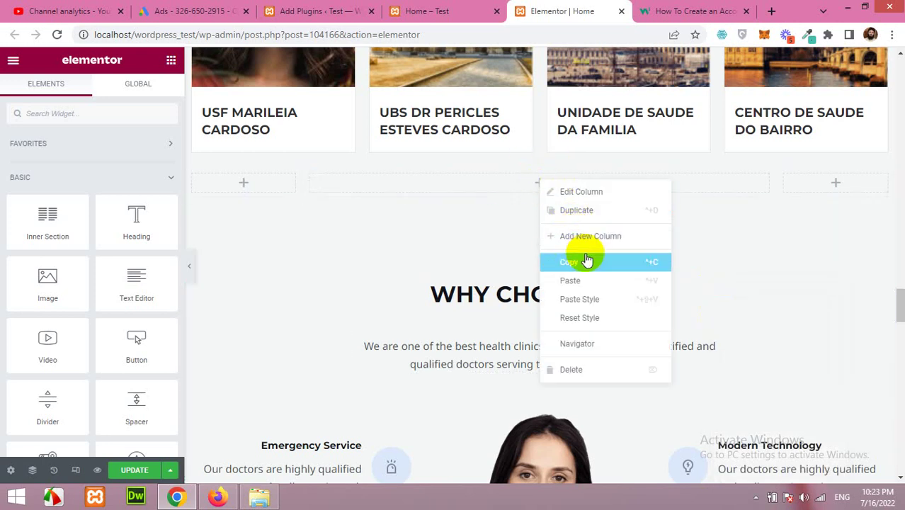
left_click(588, 283)
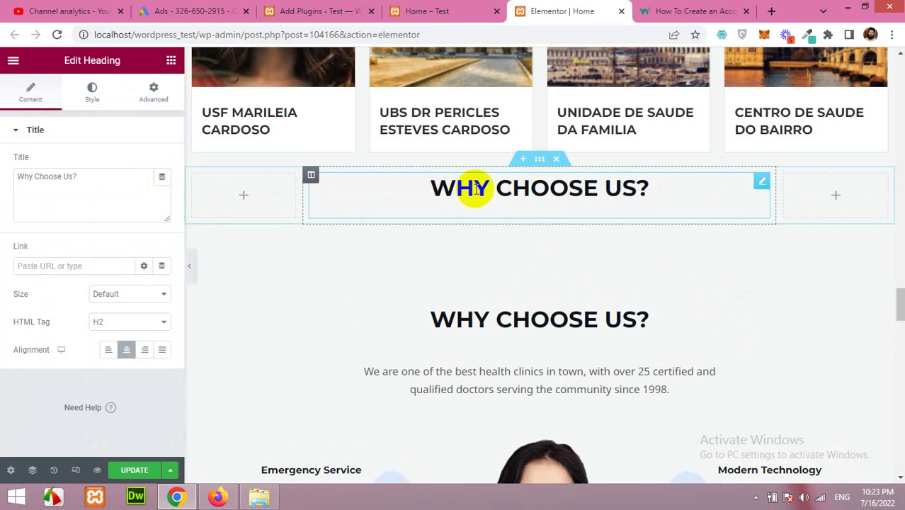
left_click_drag(125, 186, 2, 179)
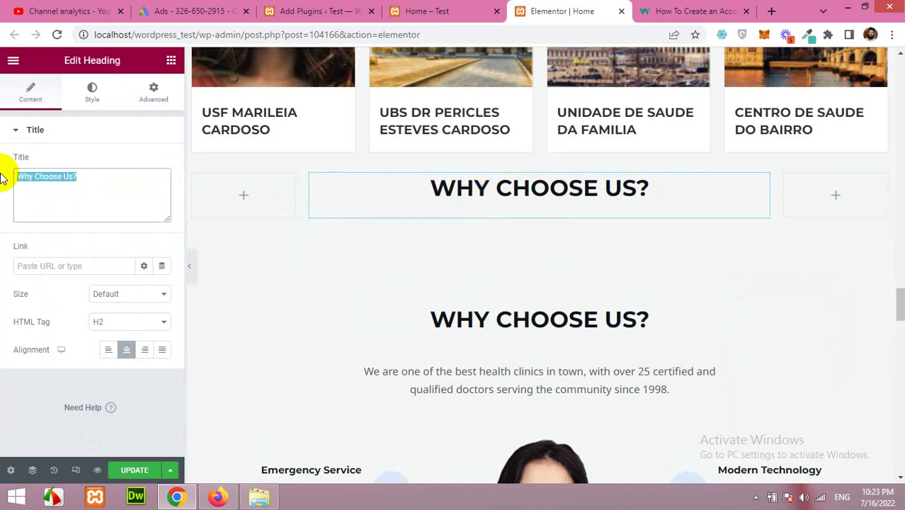
type("FAQs")
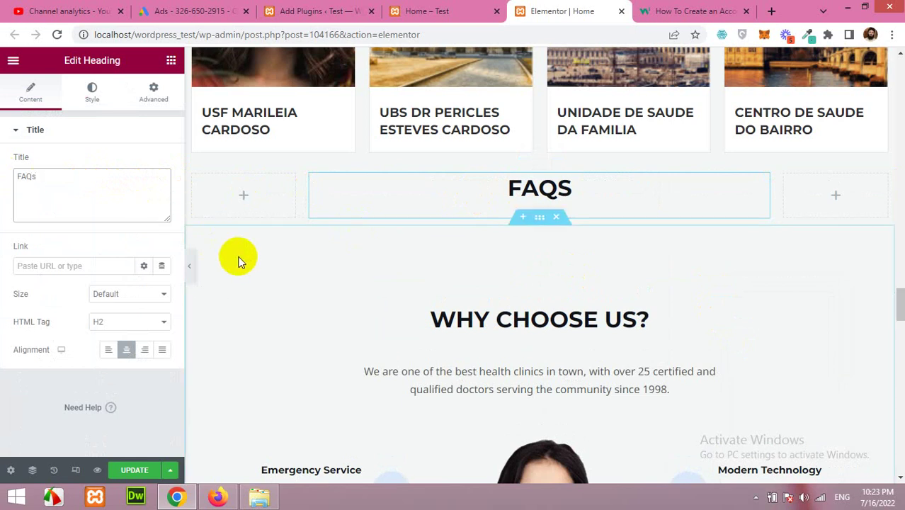
left_click(171, 62)
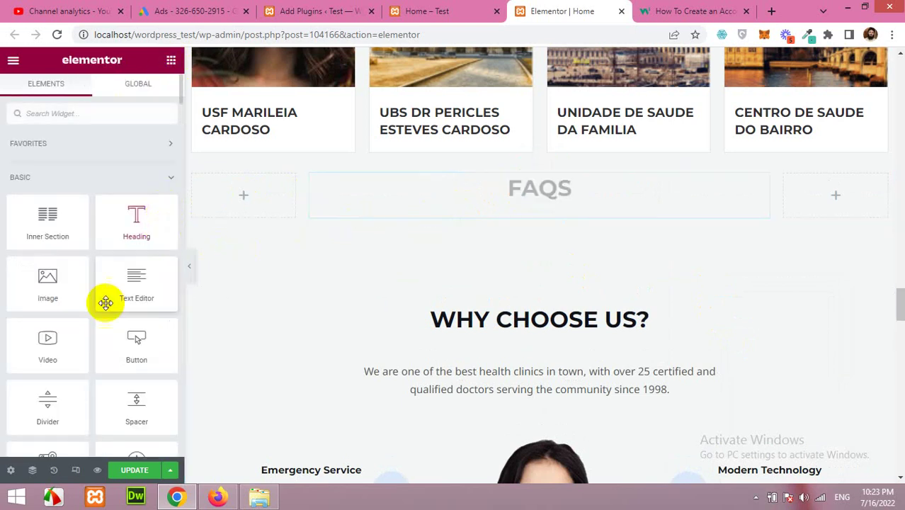
Step: Drop an Advanced Accordion under the FAQs heading and click Tab Titles 1 and 2
scroll(113, 305, "down", 5)
scroll(129, 313, "down", 8)
scroll(129, 308, "down", 4)
scroll(128, 313, "up", 4)
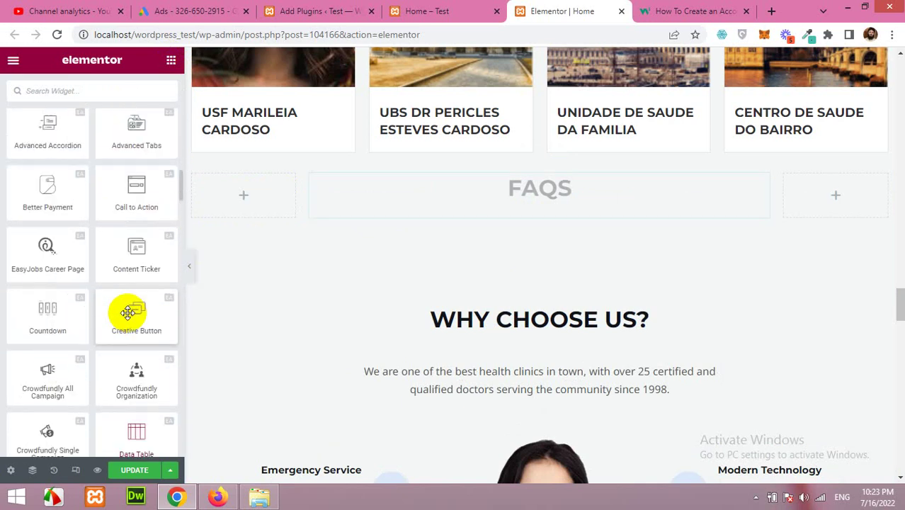
scroll(118, 312, "up", 1)
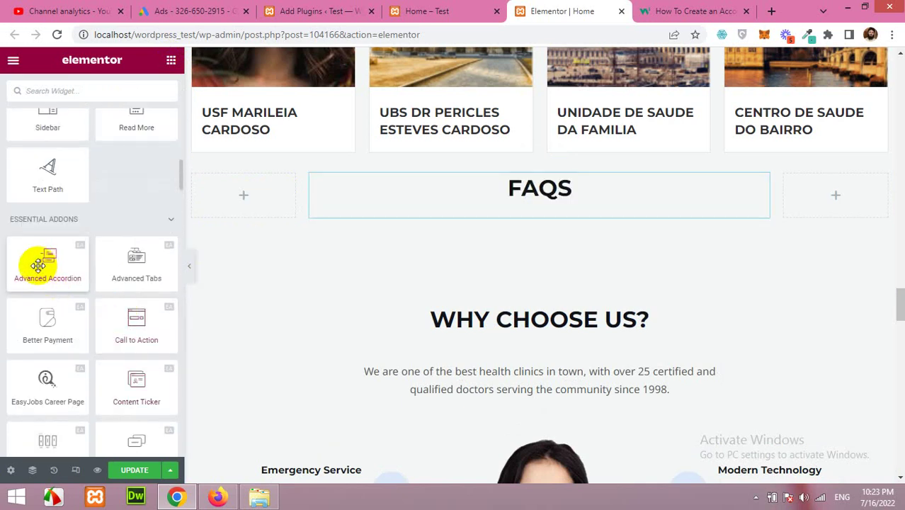
left_click_drag(39, 265, 540, 203)
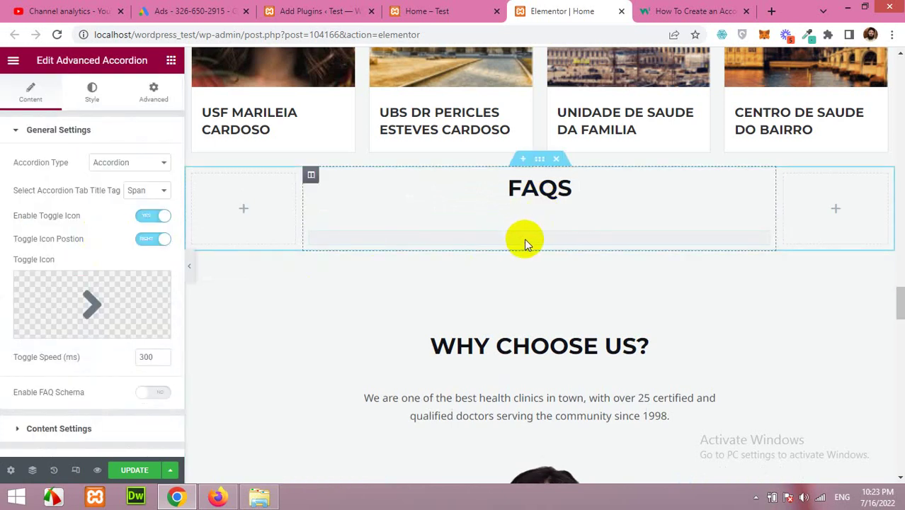
scroll(85, 255, "down", 2)
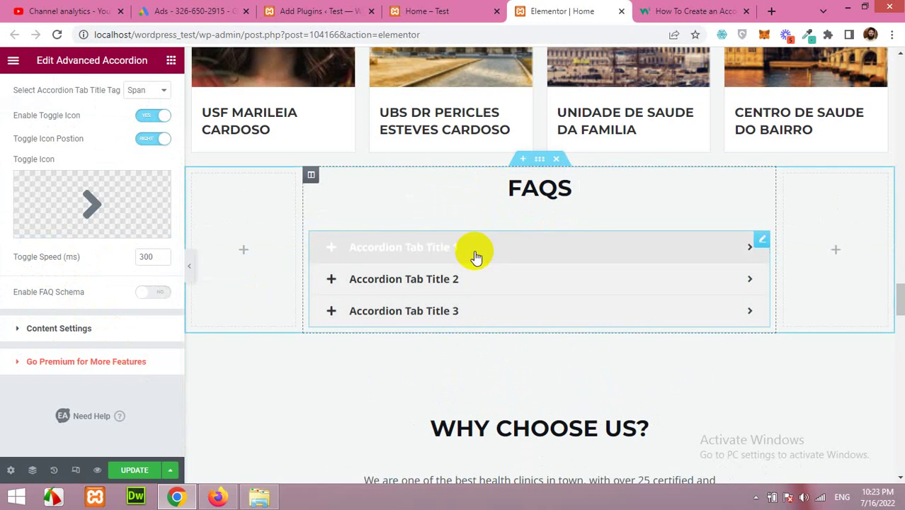
left_click(451, 252)
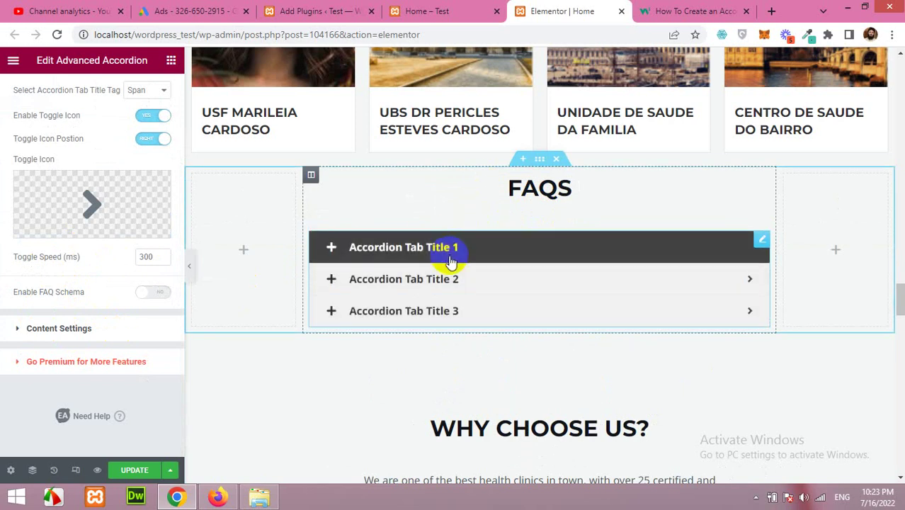
left_click(458, 281)
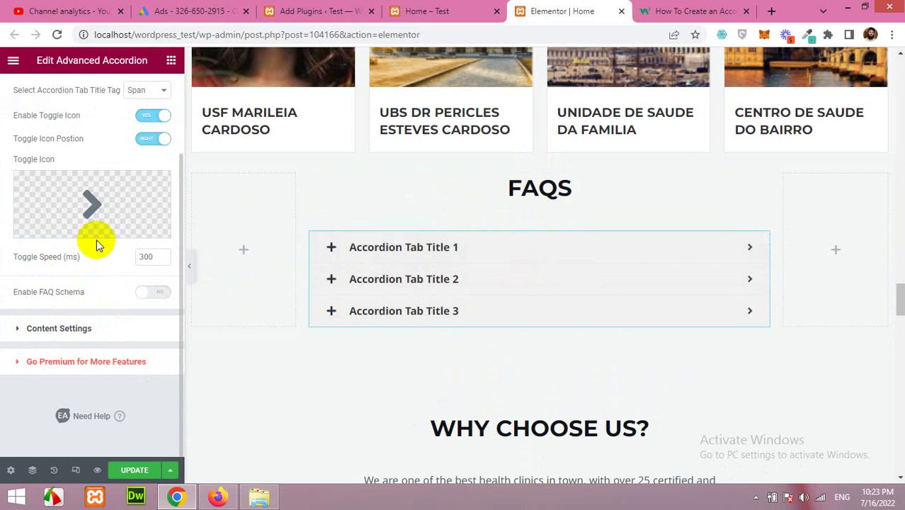
Step: Keep the Accordion Type as Accordion and test opening Tab Titles 1 and 2
scroll(97, 238, "up", 1)
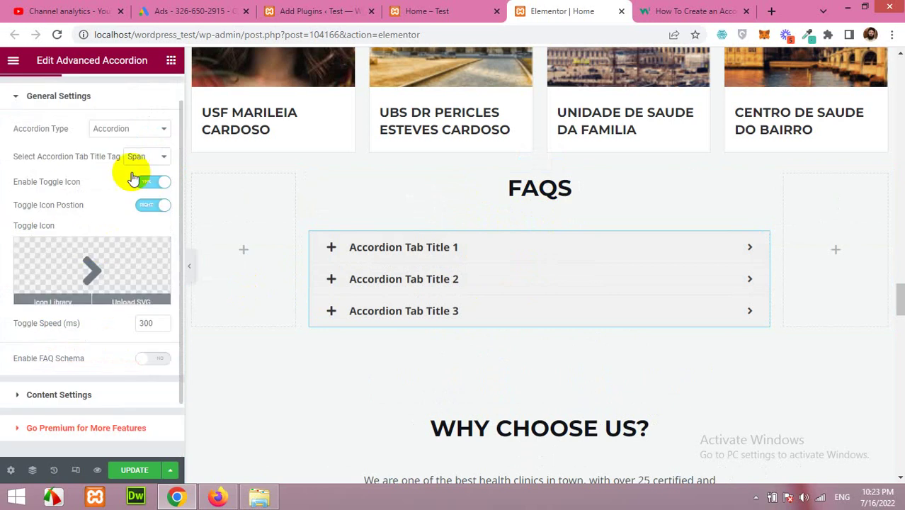
left_click(94, 132)
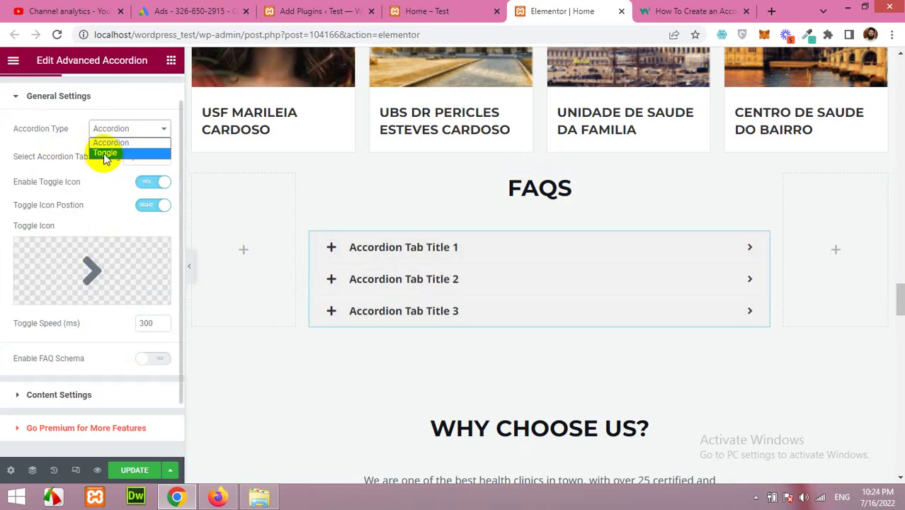
left_click(119, 142)
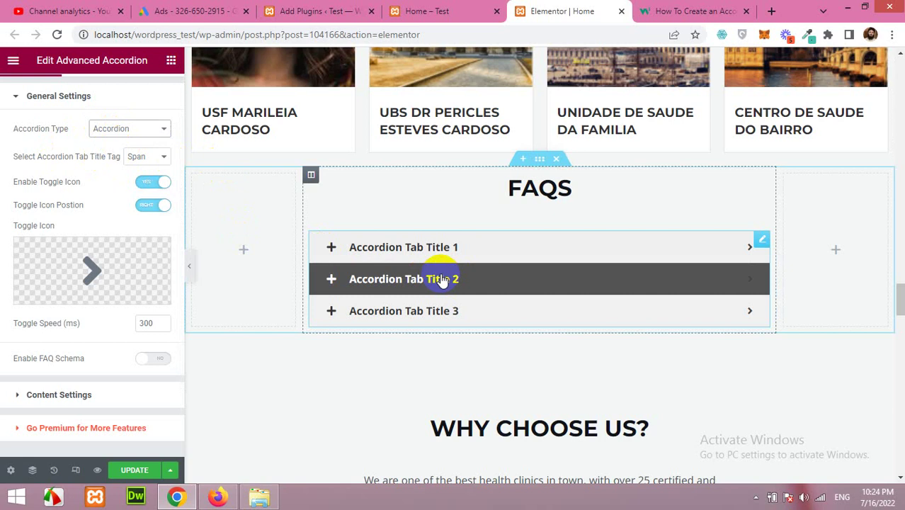
left_click(430, 248)
scroll(418, 273, "down", 1)
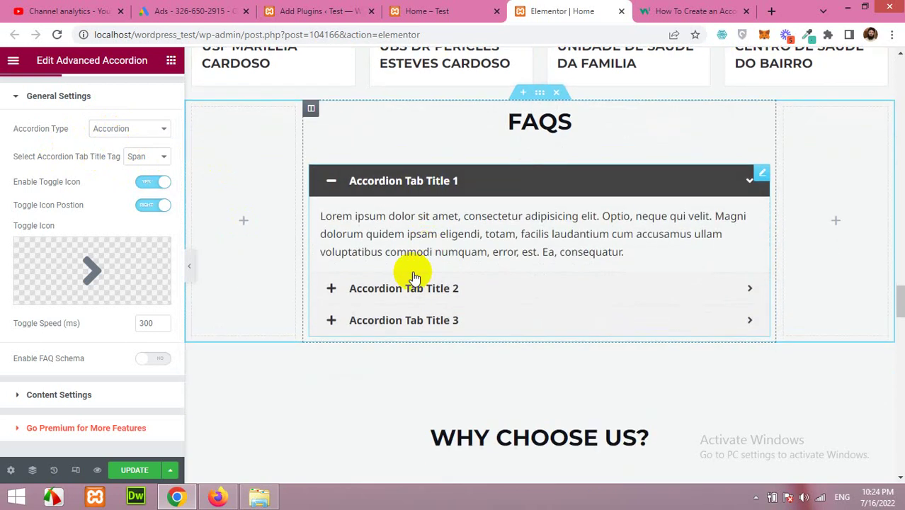
left_click(415, 287)
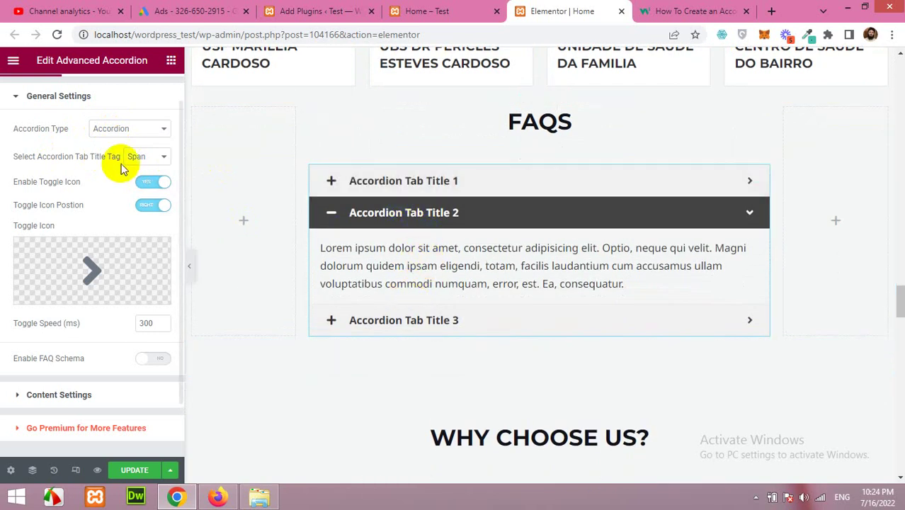
Step: Switch the type to Toggle, expand all three tabs, then collapse them
left_click(122, 128)
left_click(117, 152)
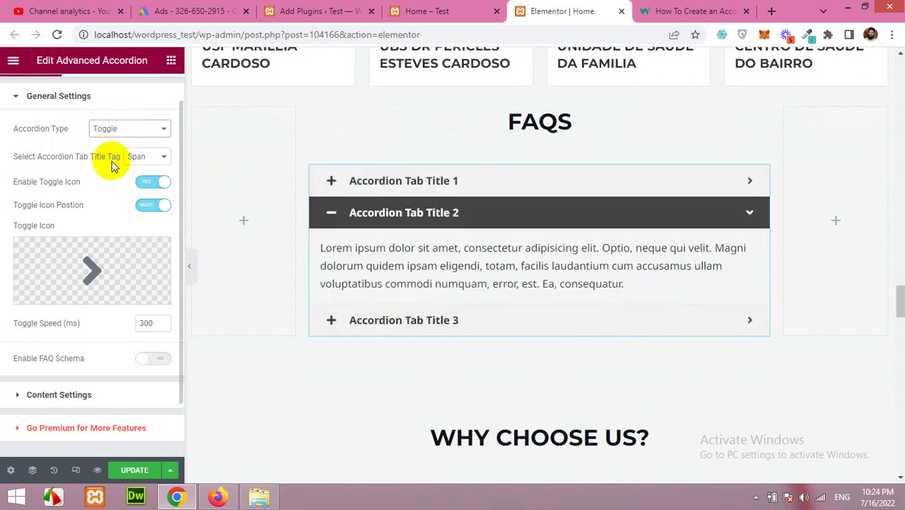
left_click(356, 179)
left_click(378, 287)
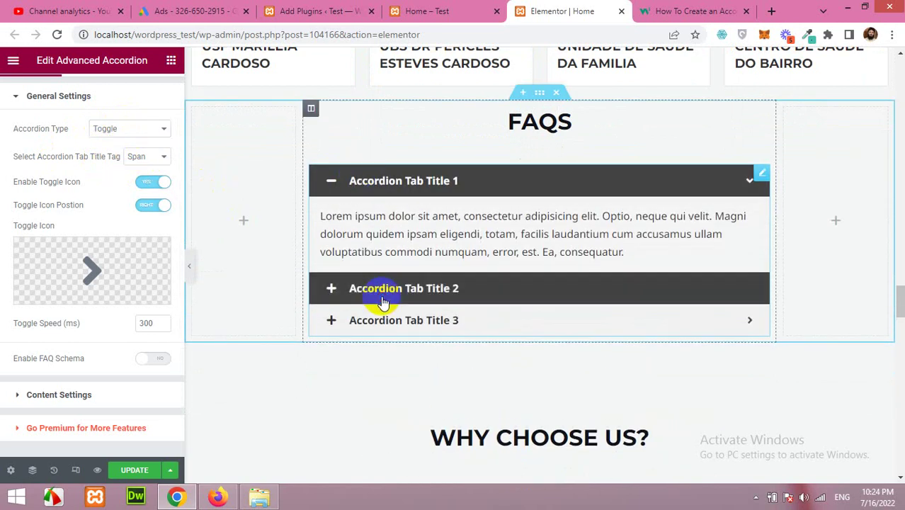
left_click(386, 395)
scroll(390, 390, "down", 1)
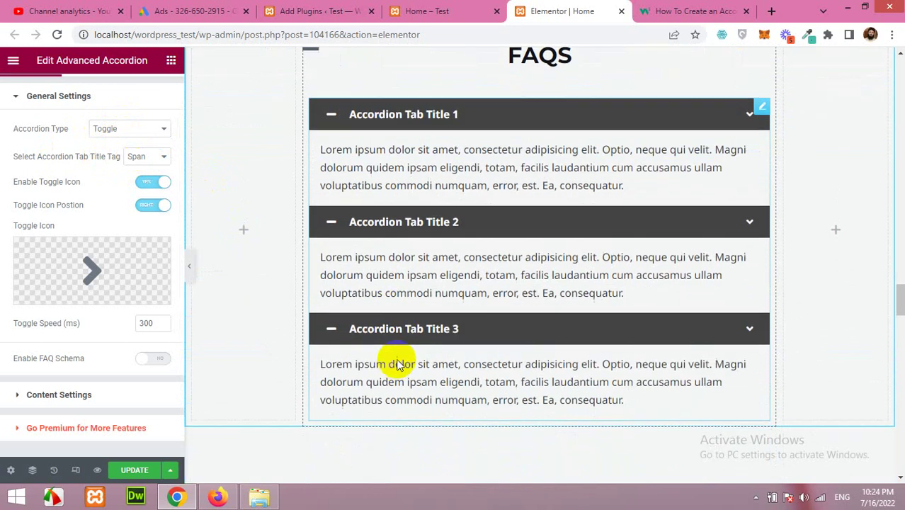
left_click(397, 225)
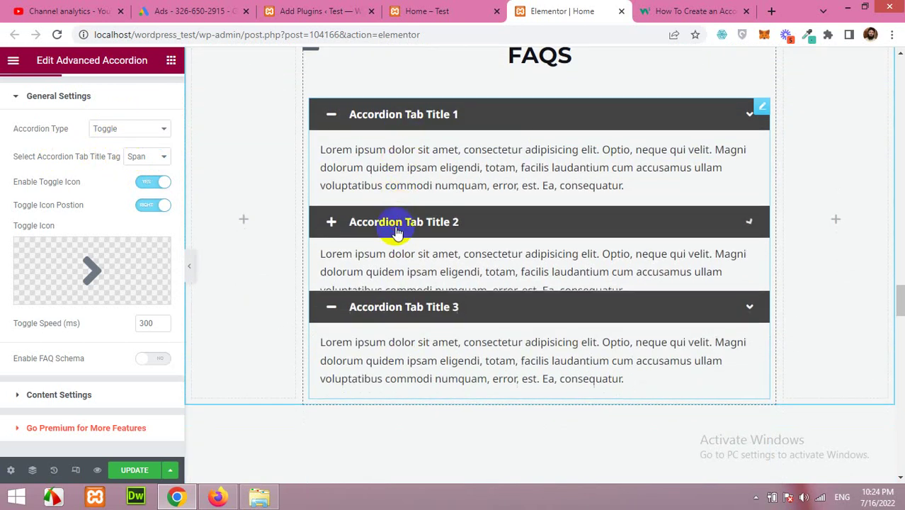
left_click(416, 119)
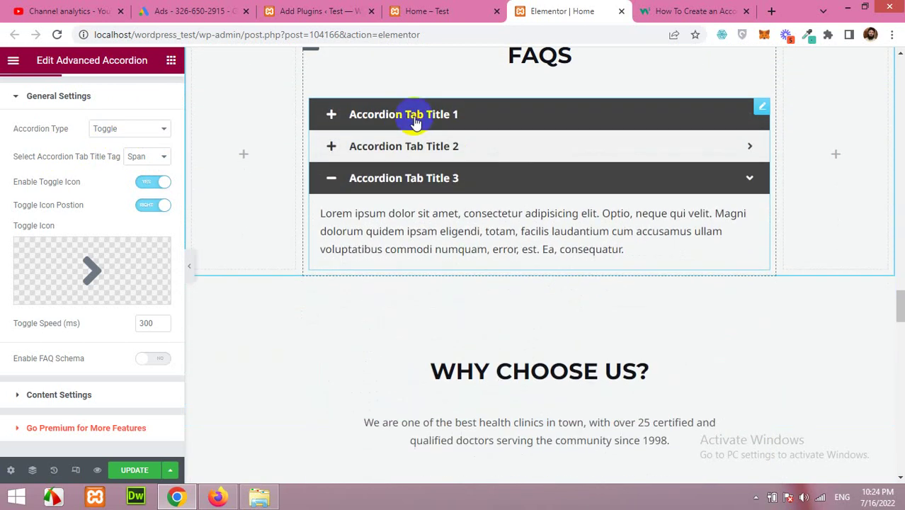
left_click(413, 182)
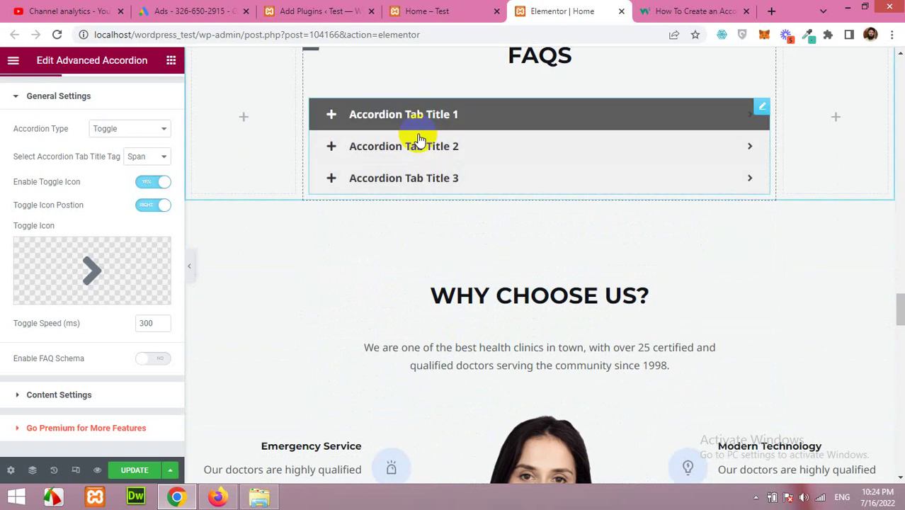
Step: Set the type back to Accordion and confirm tabs open one at a time
left_click(125, 129)
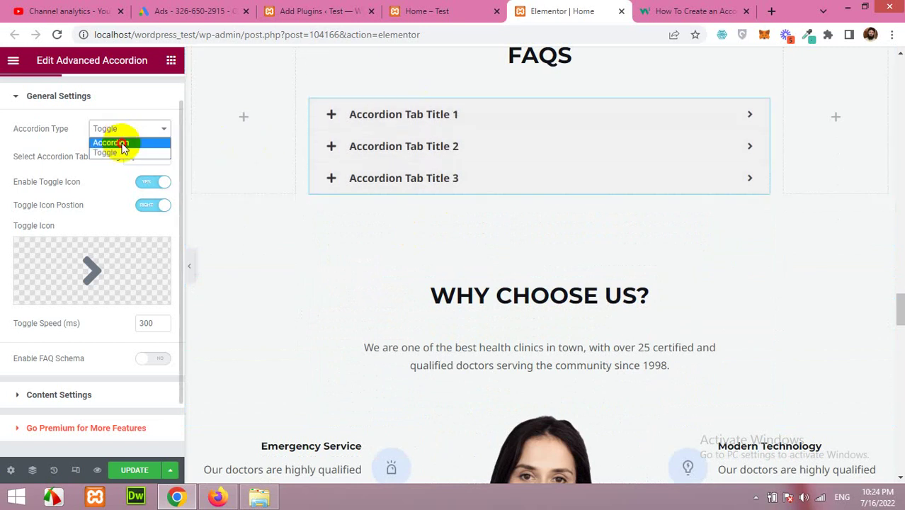
left_click(122, 143)
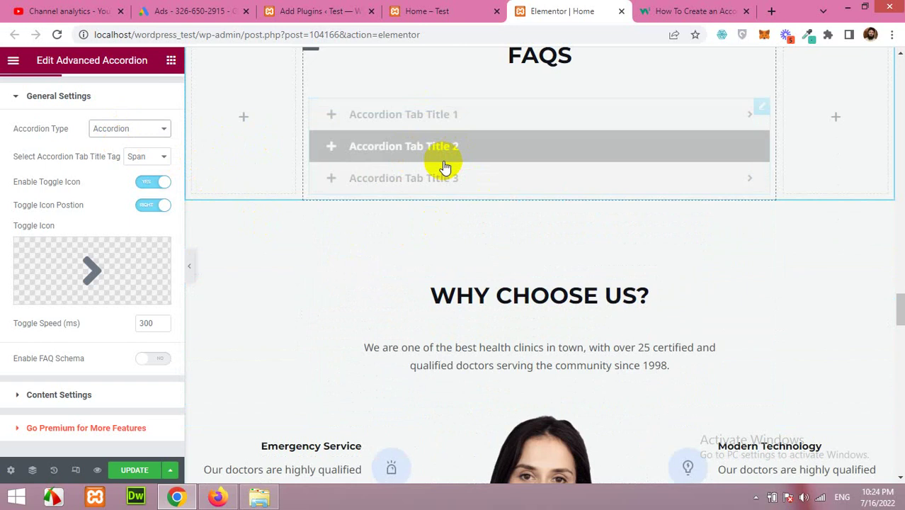
left_click(440, 116)
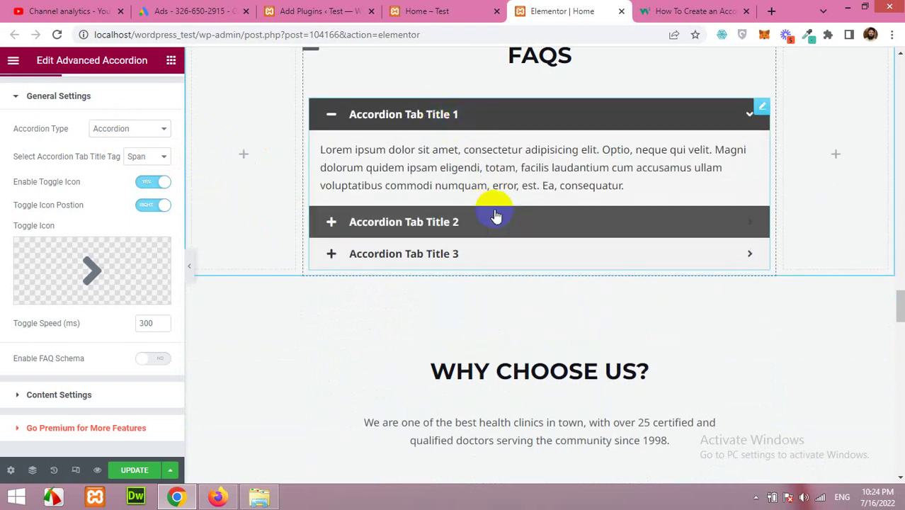
left_click(457, 230)
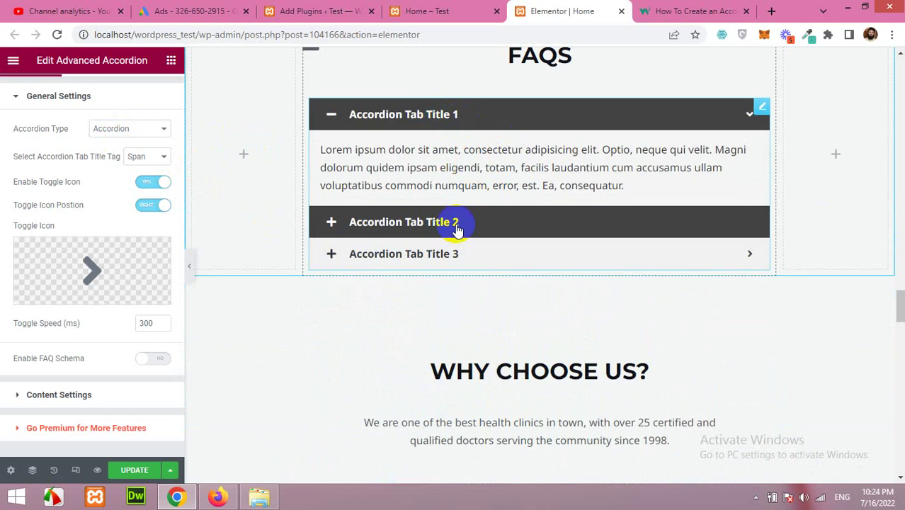
left_click(457, 231)
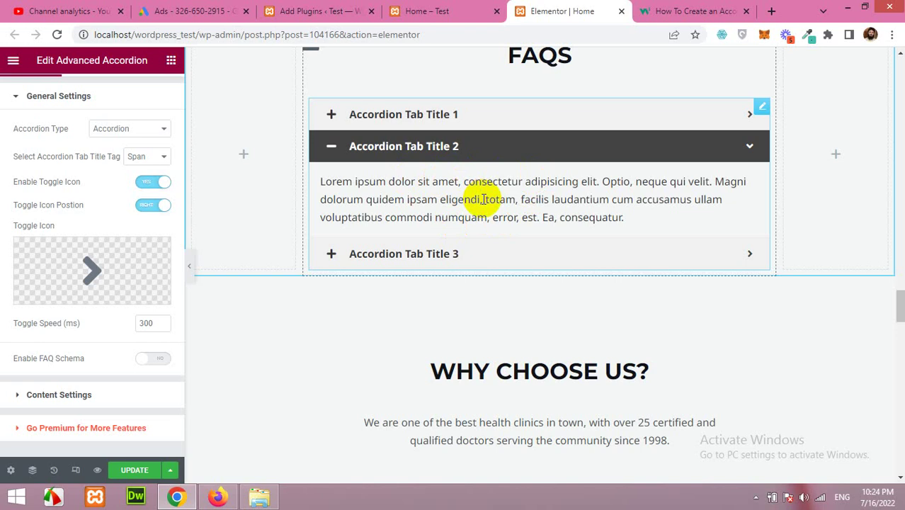
left_click(465, 255)
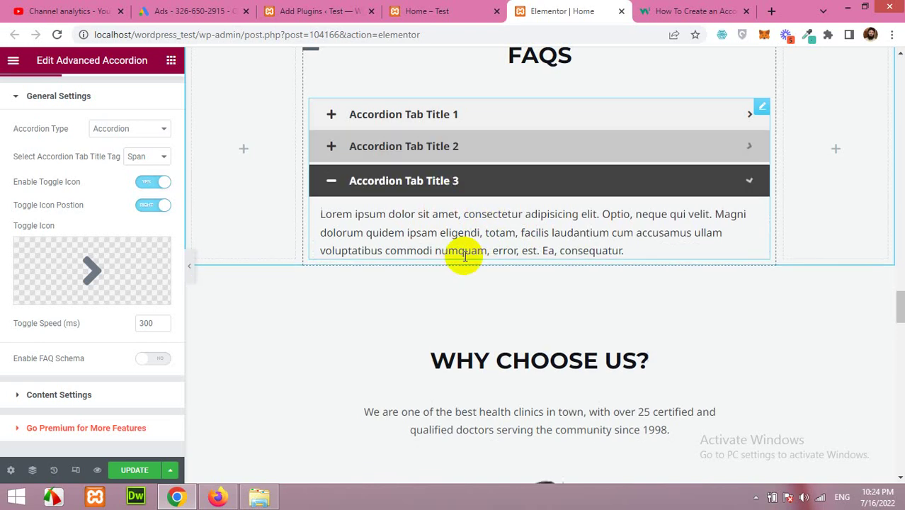
left_click(427, 186)
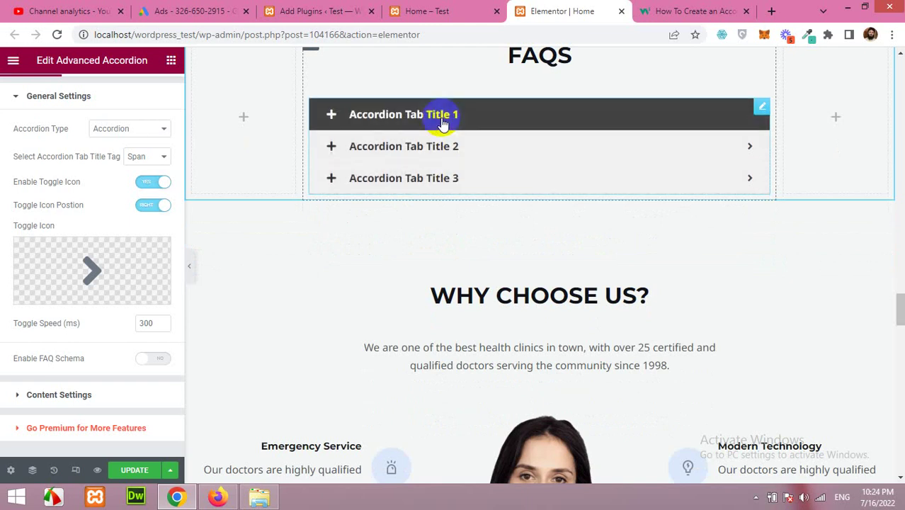
scroll(78, 270, "down", 1)
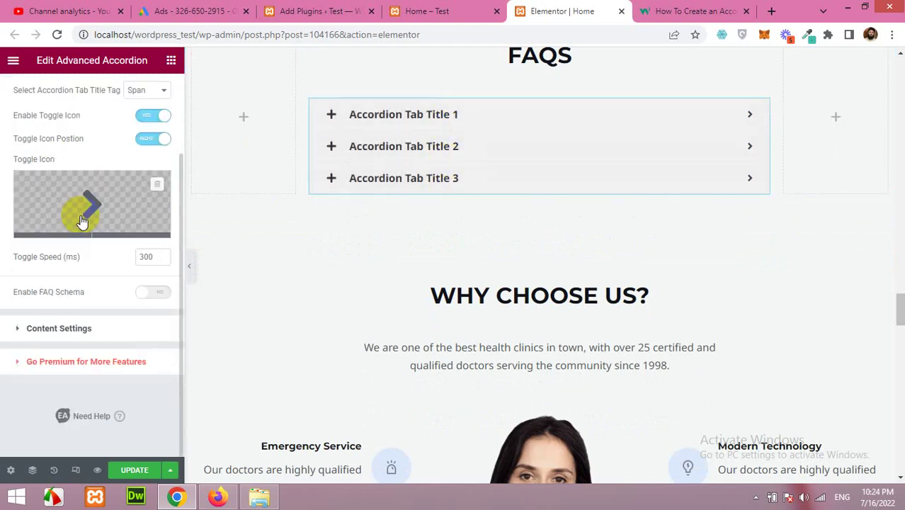
Step: Expand Content Settings and open Accordion Tab Title 1's title and content fields
left_click(51, 330)
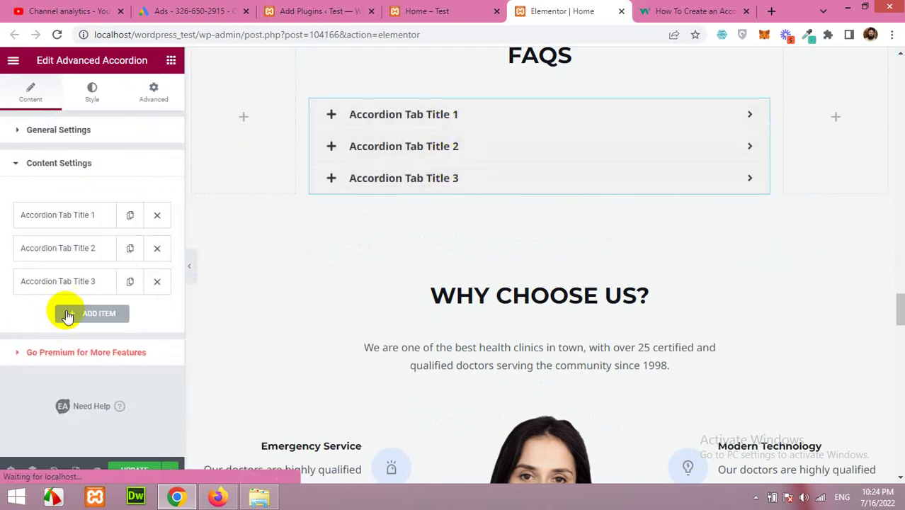
left_click(79, 221)
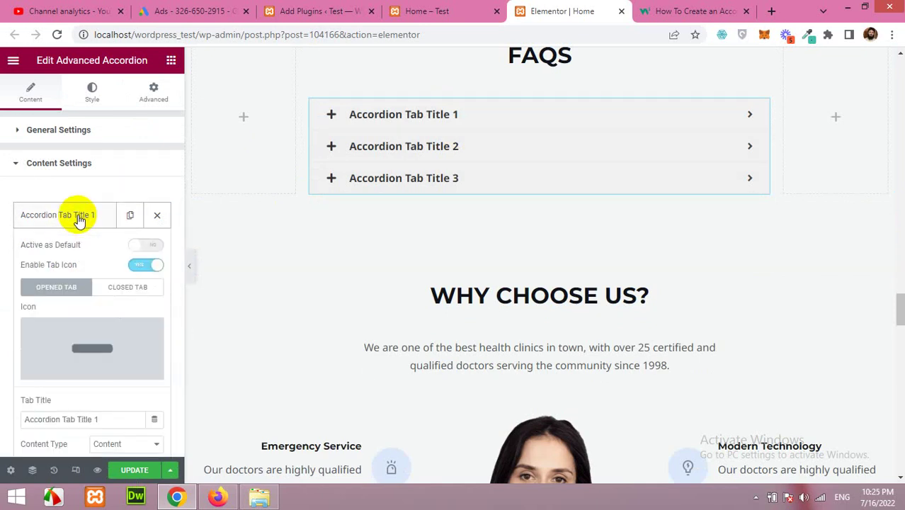
mouse_move(76, 347)
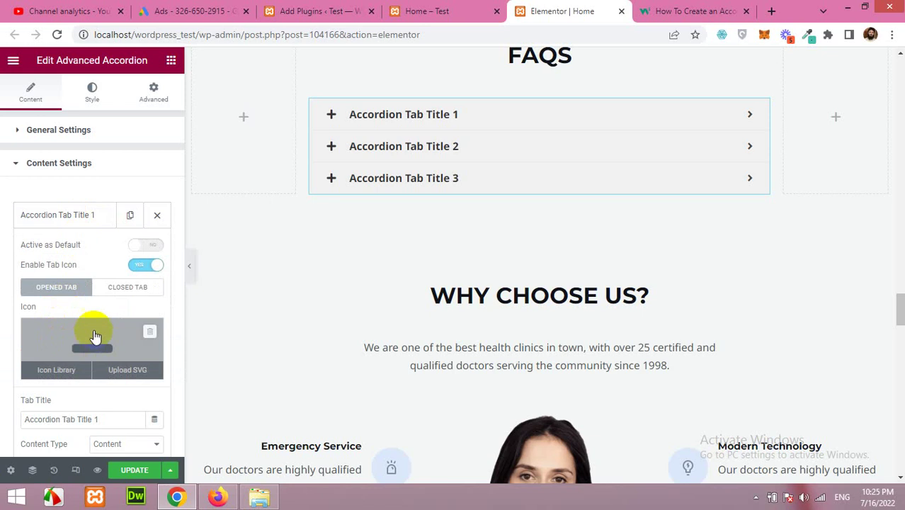
scroll(85, 350, "down", 2)
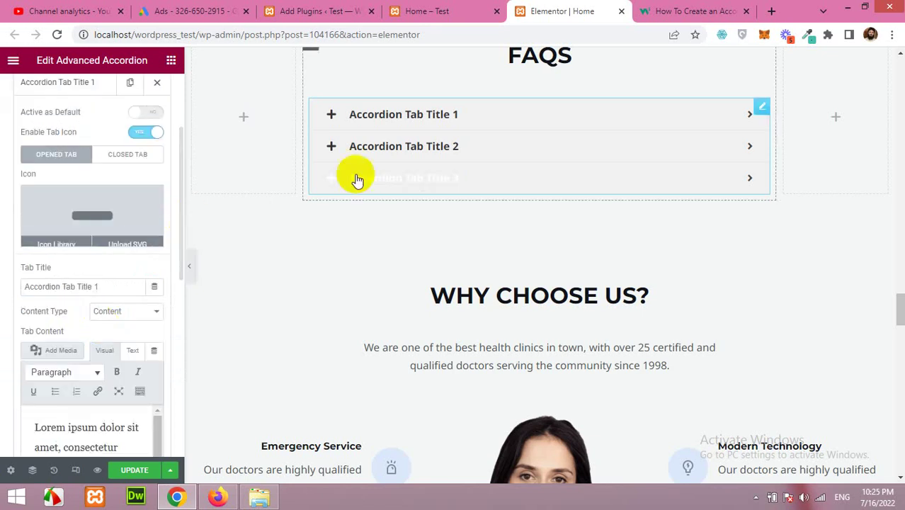
left_click(356, 114)
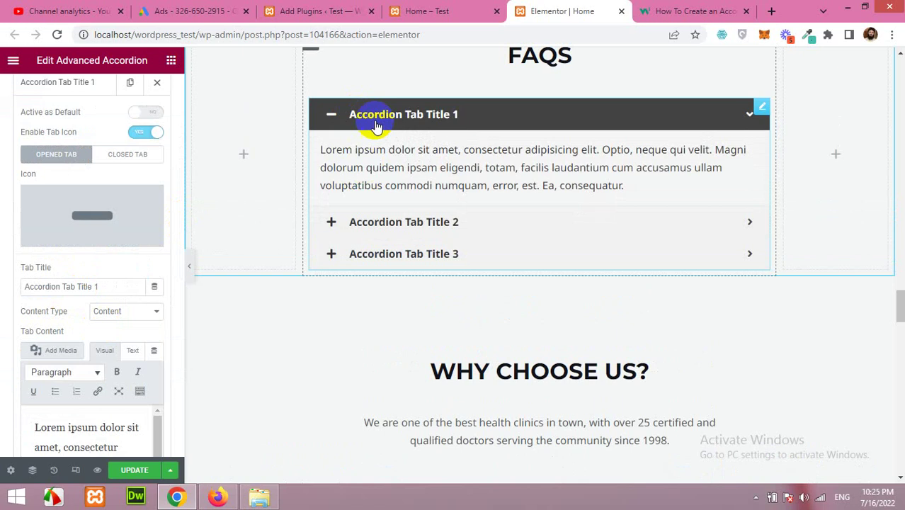
left_click(373, 114)
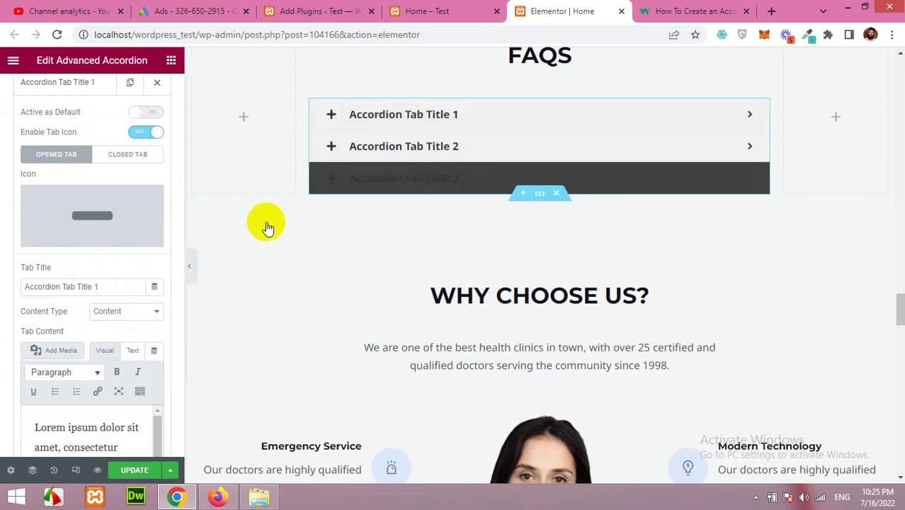
mouse_move(75, 231)
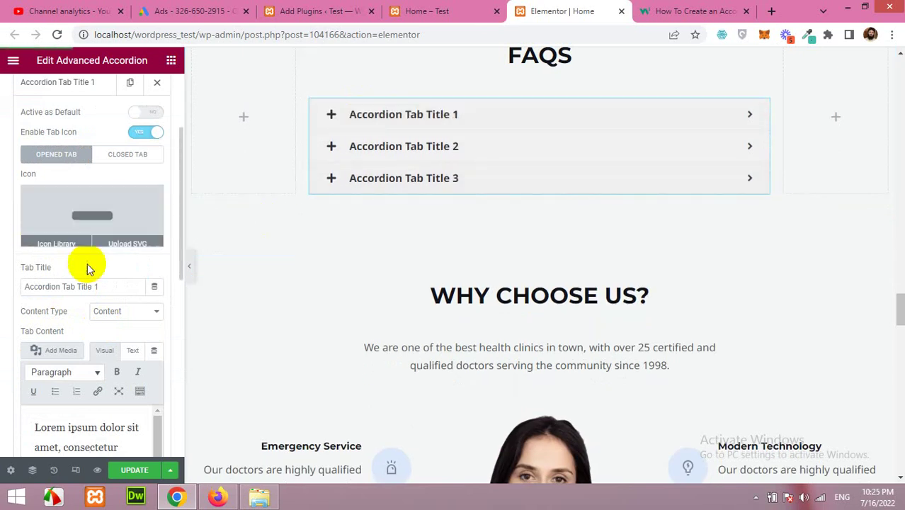
scroll(85, 263, "down", 2)
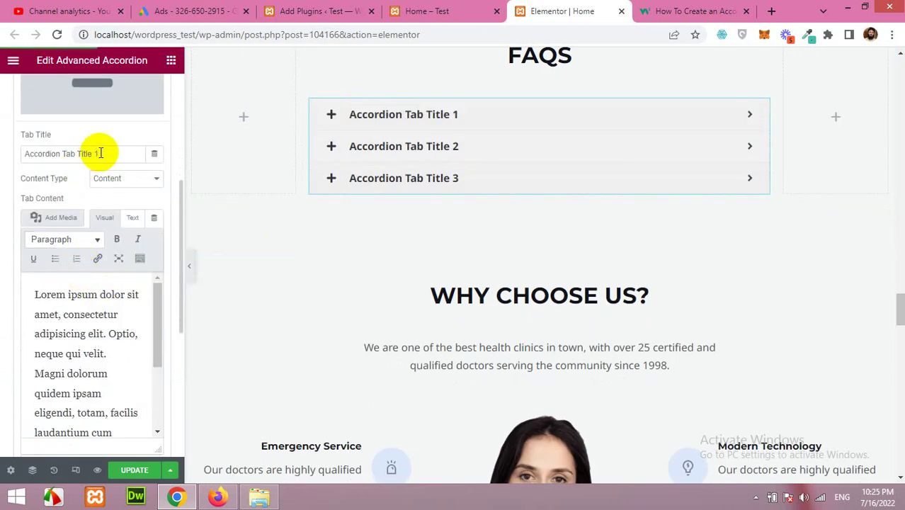
Step: Retitle the first FAQ 'How to use our website?' and write its link 1, then link 2 answer
left_click_drag(142, 154, 0, 150)
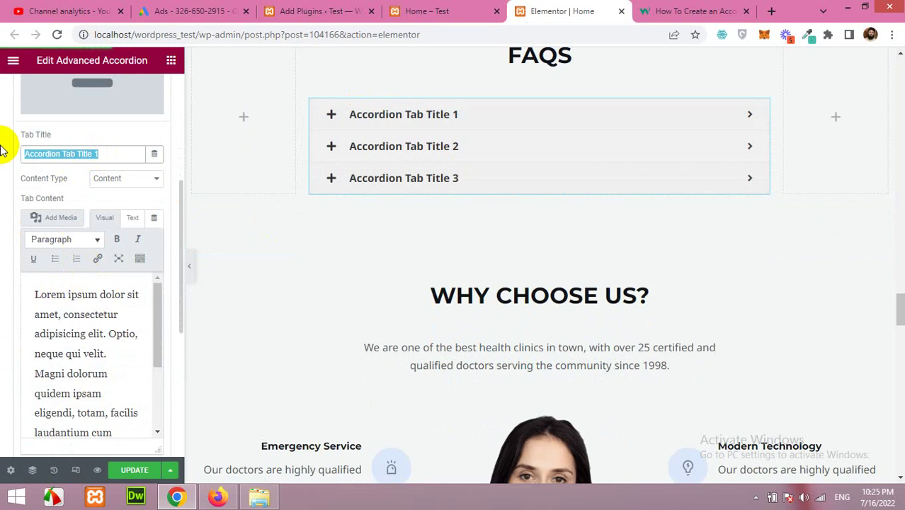
type("How to use our website")
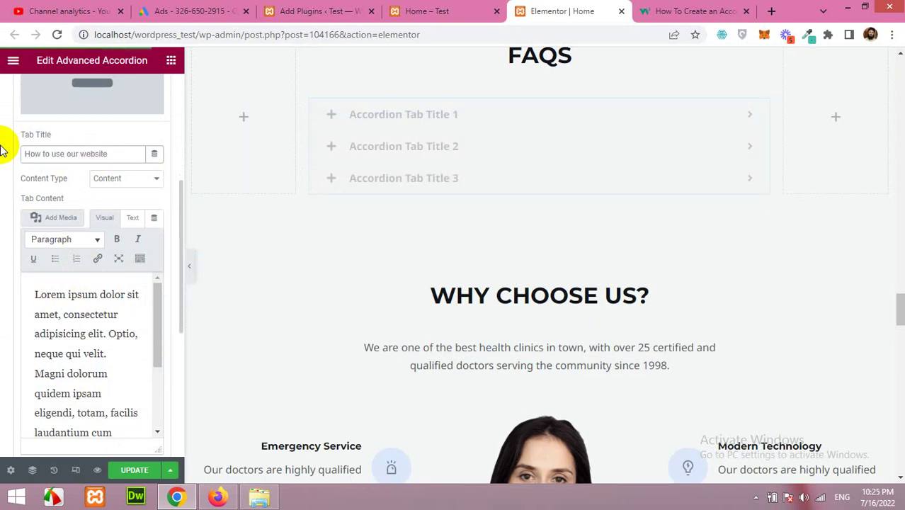
type("?")
scroll(90, 275, "down", 2)
scroll(90, 284, "up", 3)
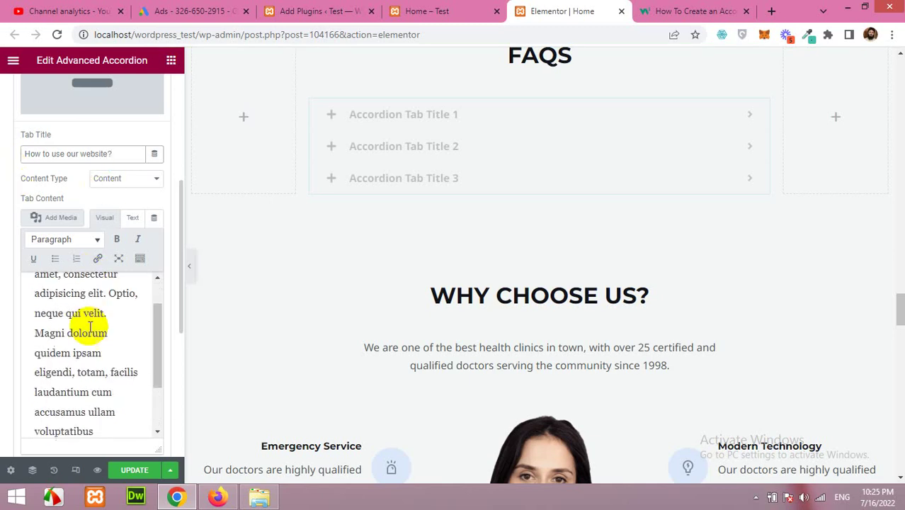
left_click_drag(34, 290, 124, 470)
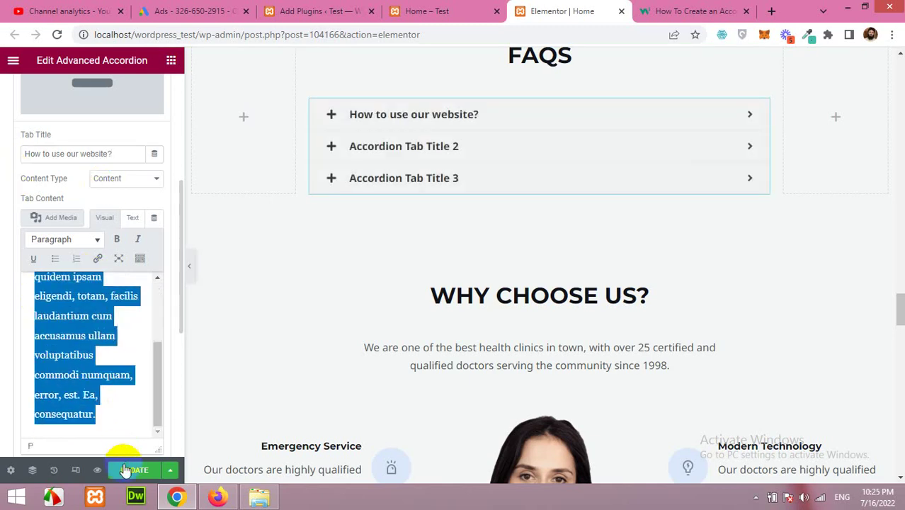
type("You")
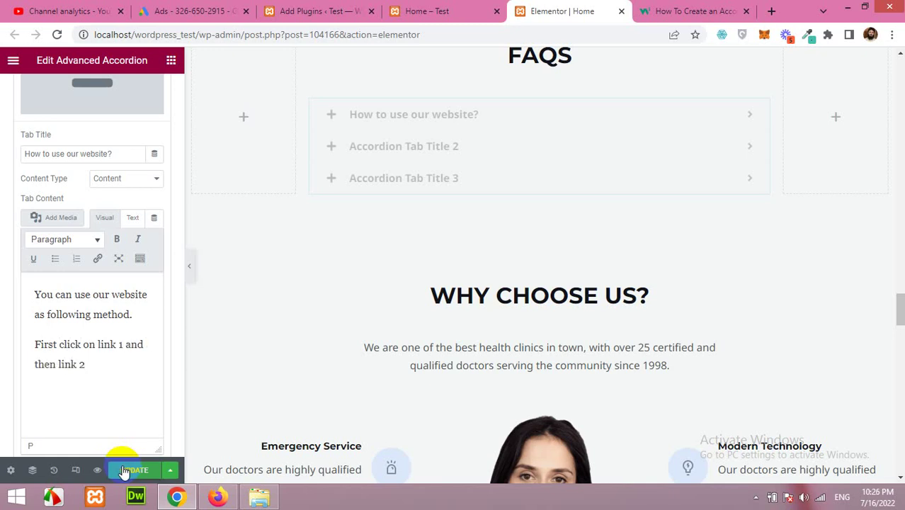
Step: Expand the first FAQ in the preview to check its new answer
left_click(384, 110)
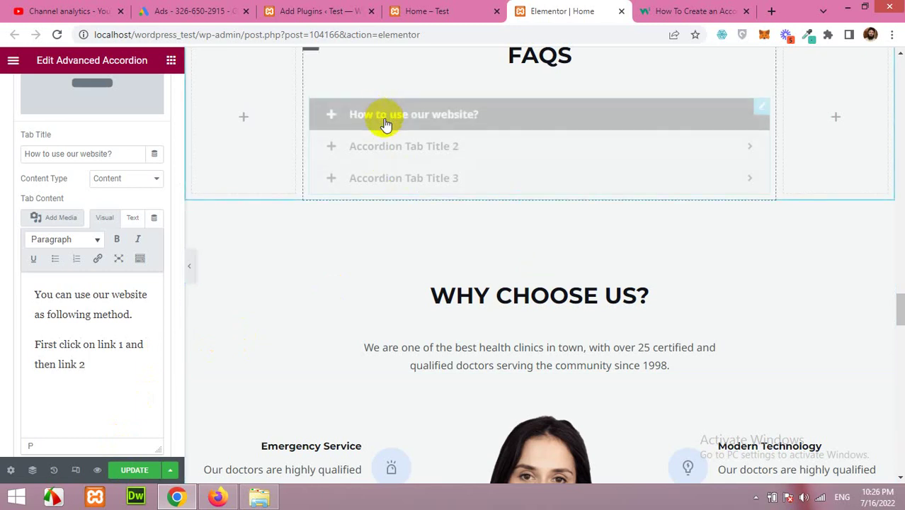
left_click(460, 122)
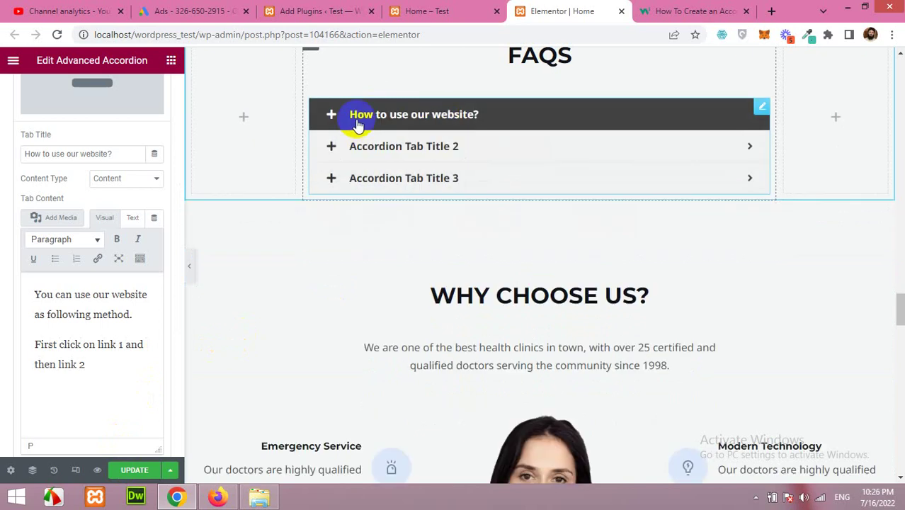
left_click(399, 117)
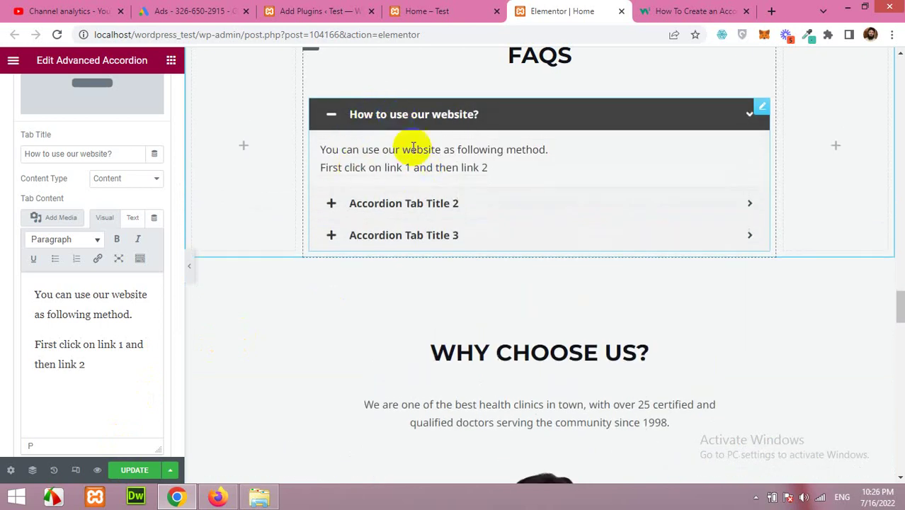
left_click_drag(321, 151, 356, 104)
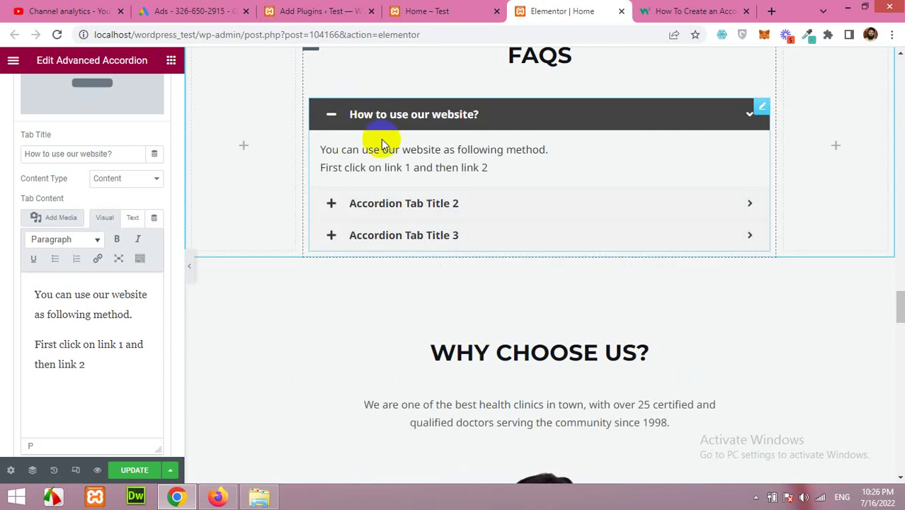
Step: Collapse the first item's settings and open Accordion Tab Title 2's settings
left_click(376, 206)
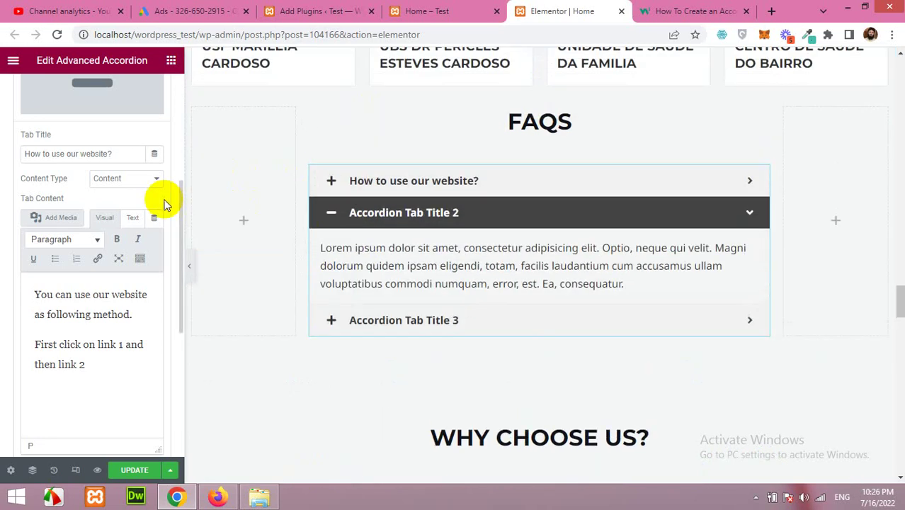
scroll(111, 201, "up", 3)
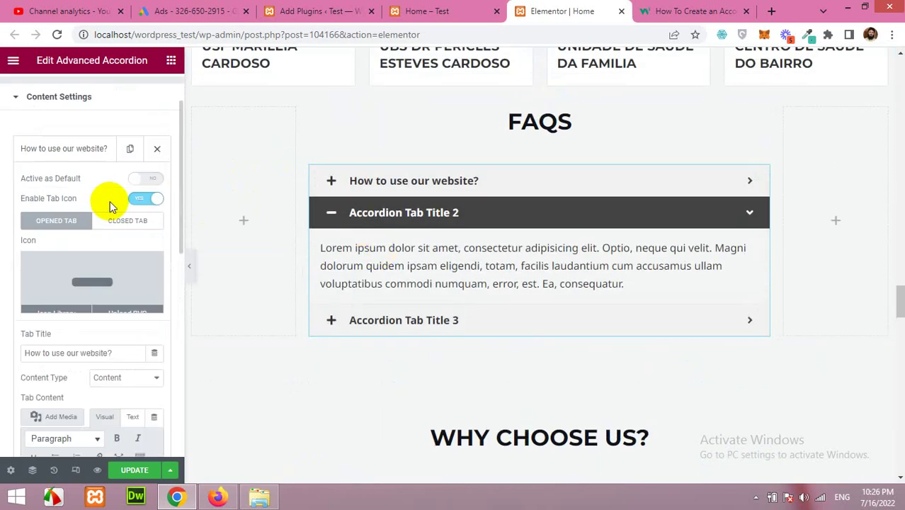
left_click(54, 148)
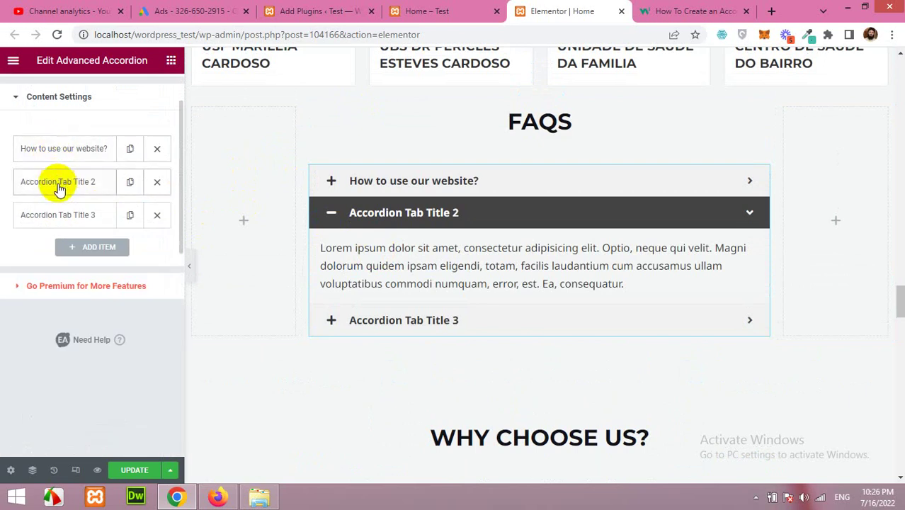
left_click(59, 185)
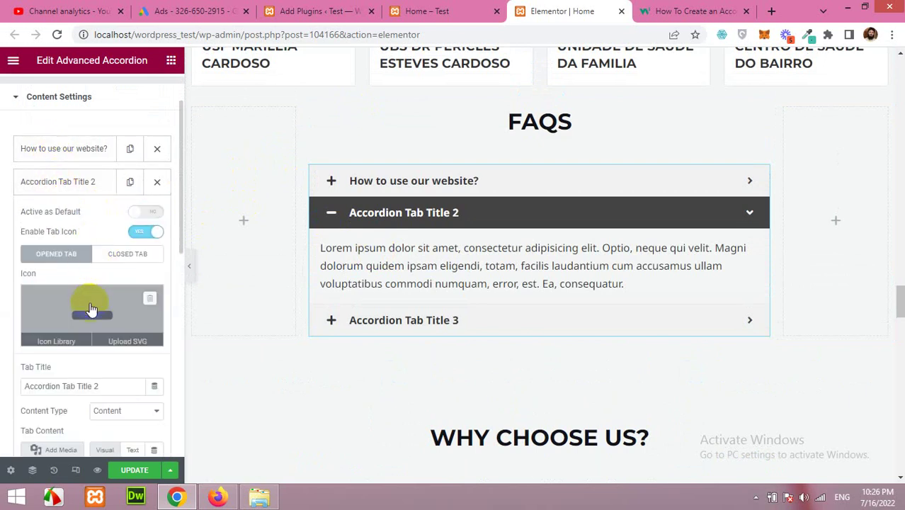
scroll(95, 312, "down", 1)
Step: Retitle the second FAQ 'This is our second question?'
left_click_drag(100, 323, 0, 307)
type("This is our second quest")
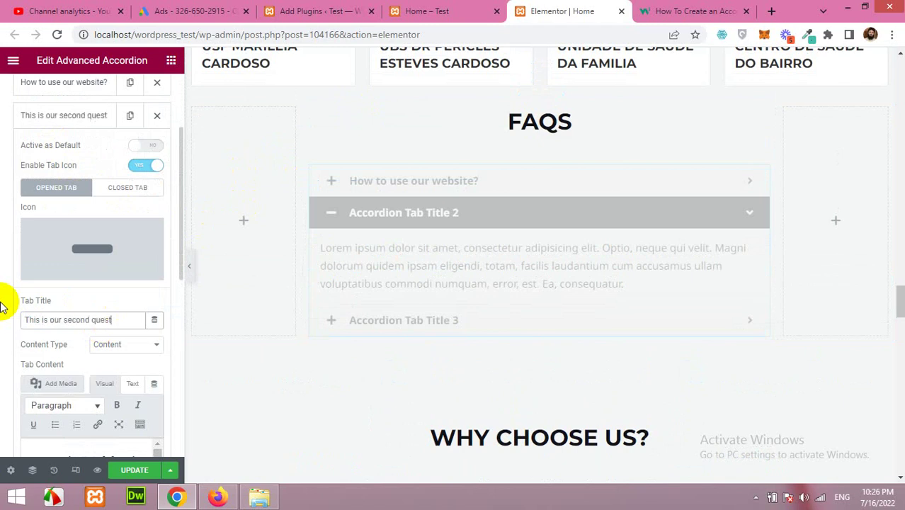
scroll(7, 300, "down", 3)
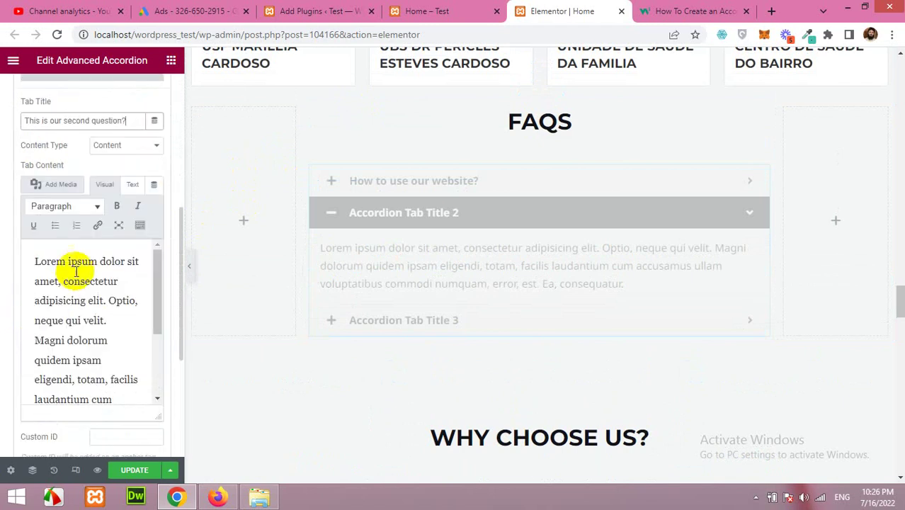
left_click_drag(34, 259, 124, 382)
scroll(107, 363, "down", 3)
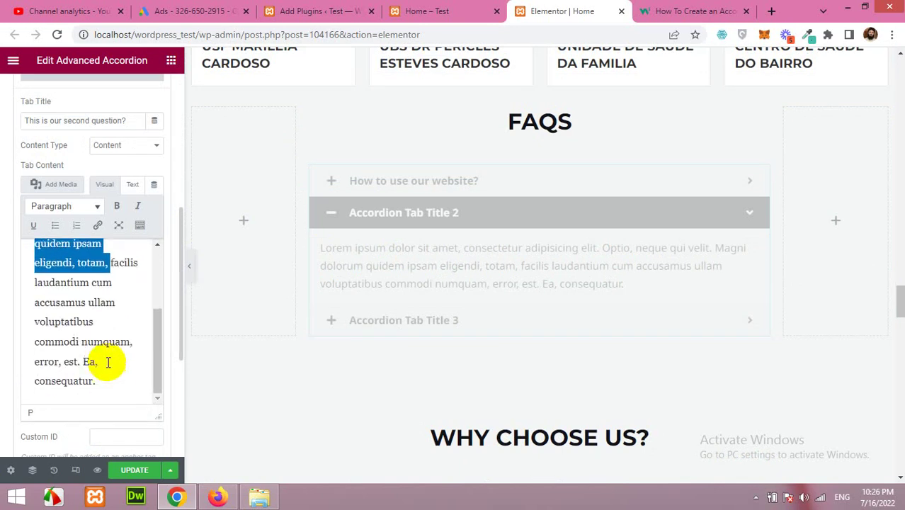
scroll(85, 432, "down", 4)
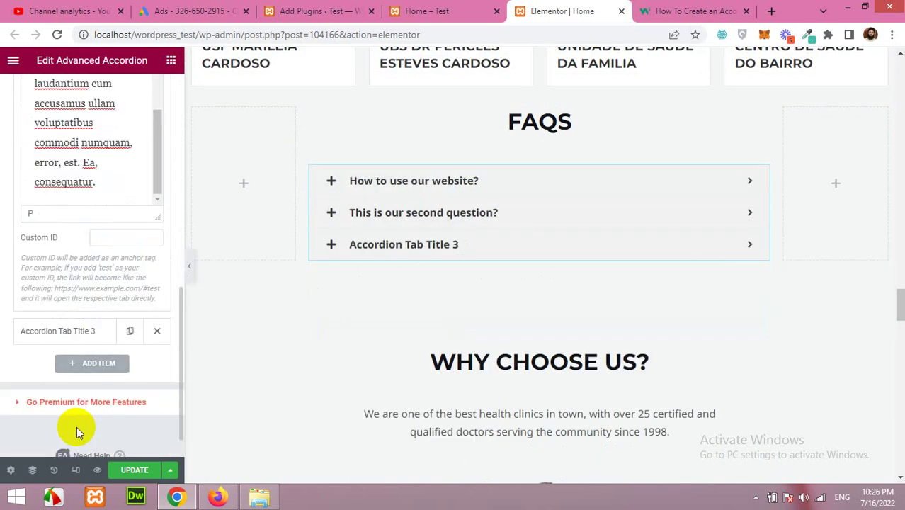
scroll(61, 289, "up", 2)
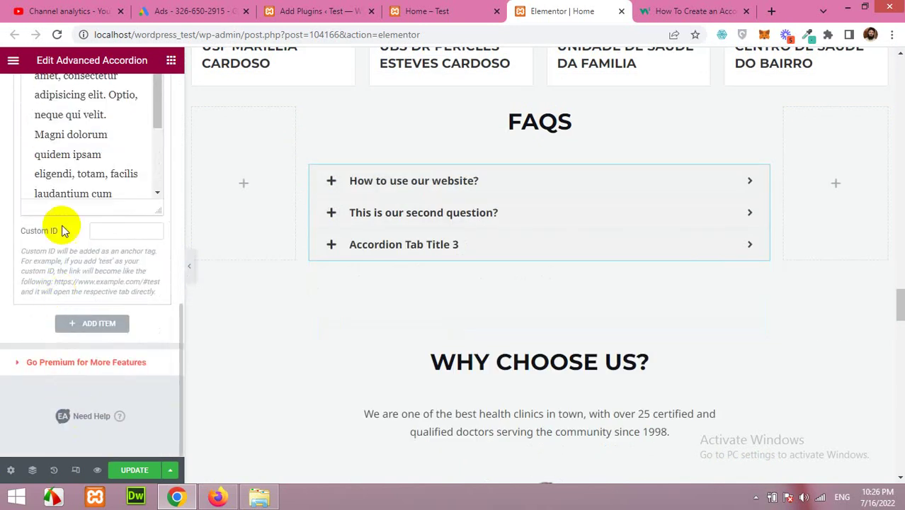
scroll(64, 255, "up", 3)
scroll(66, 276, "up", 3)
Step: Rename the third FAQ item's title to 'Question Number 3'
left_click_drag(99, 247, 2, 239)
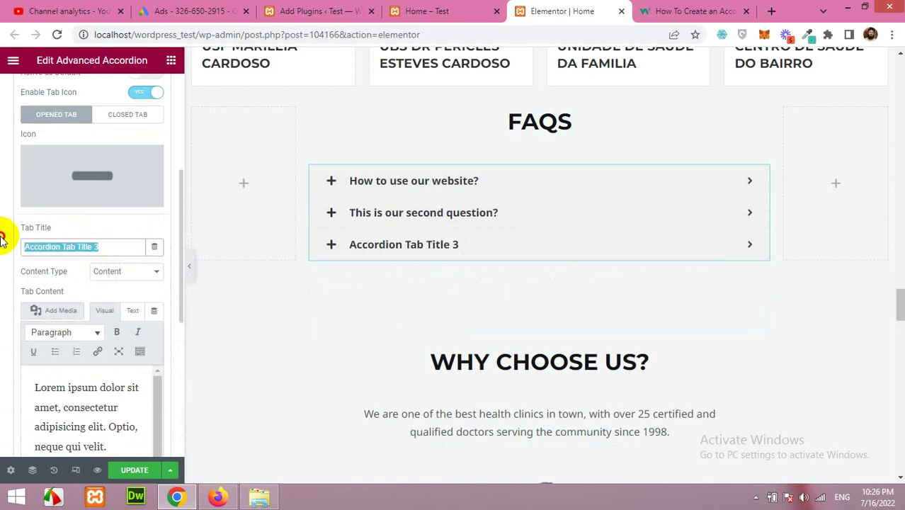
type("Question Number")
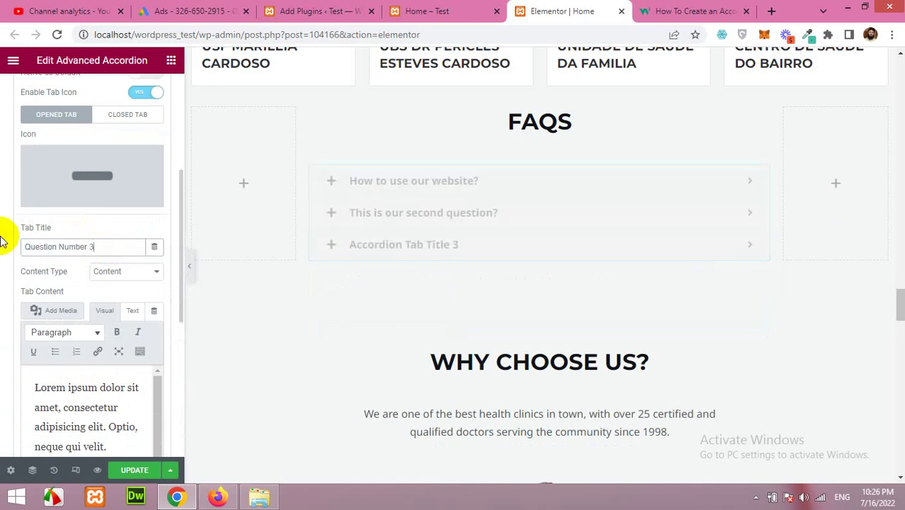
scroll(48, 317, "down", 3)
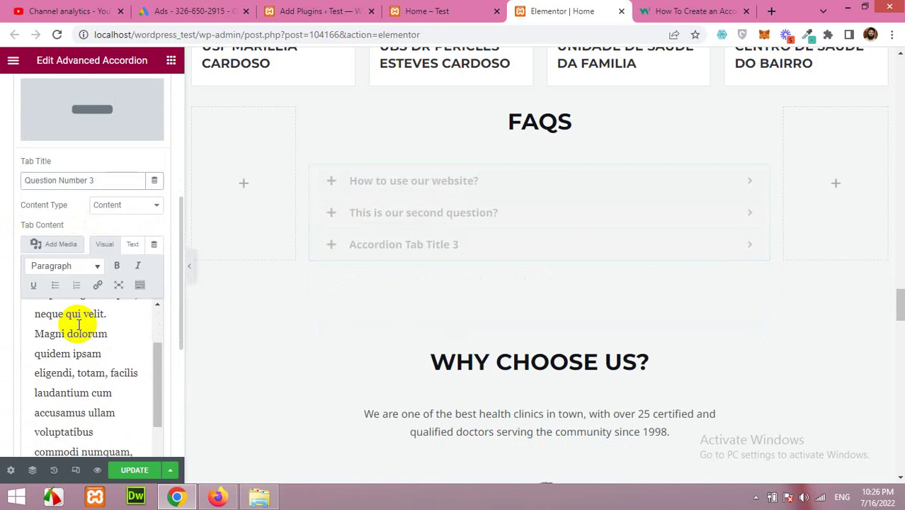
left_click(67, 333)
scroll(128, 368, "down", 1)
scroll(172, 360, "down", 5)
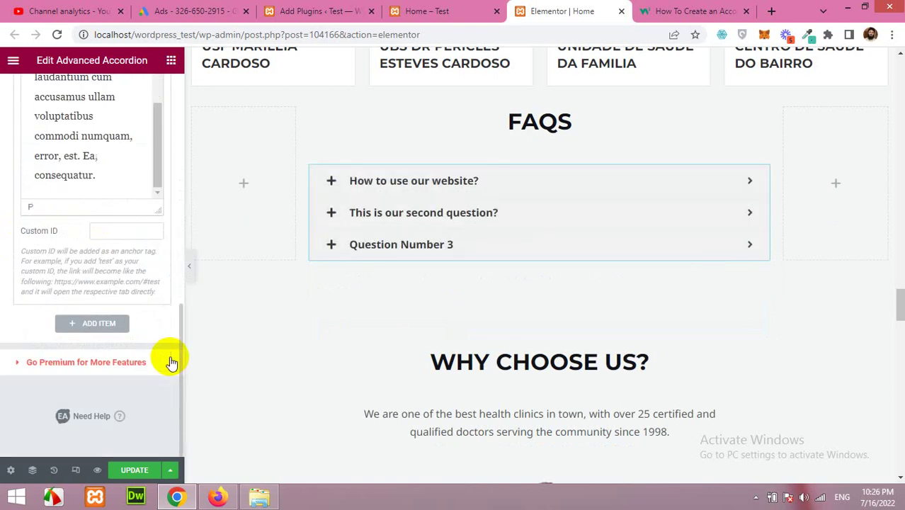
Step: Add a fourth item titled 'This is Custom Question added?' and save the page with Update
left_click(89, 327)
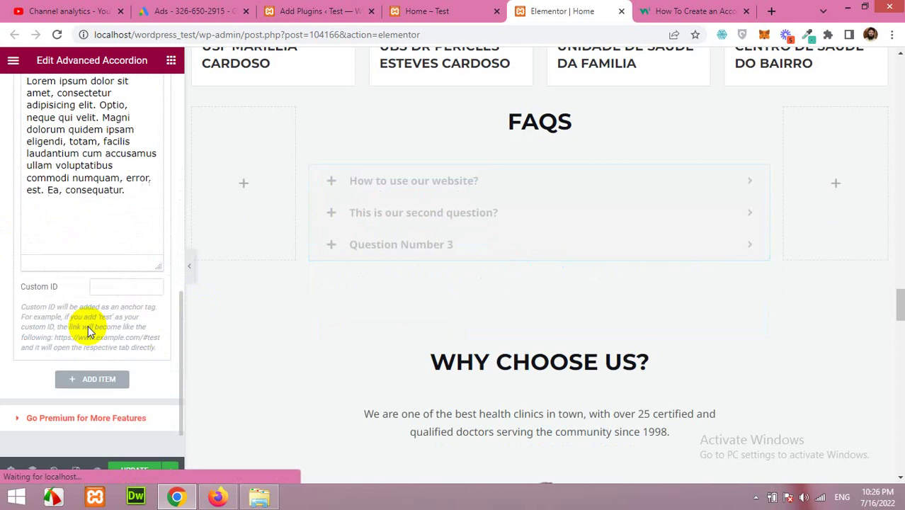
scroll(89, 357, "up", 2)
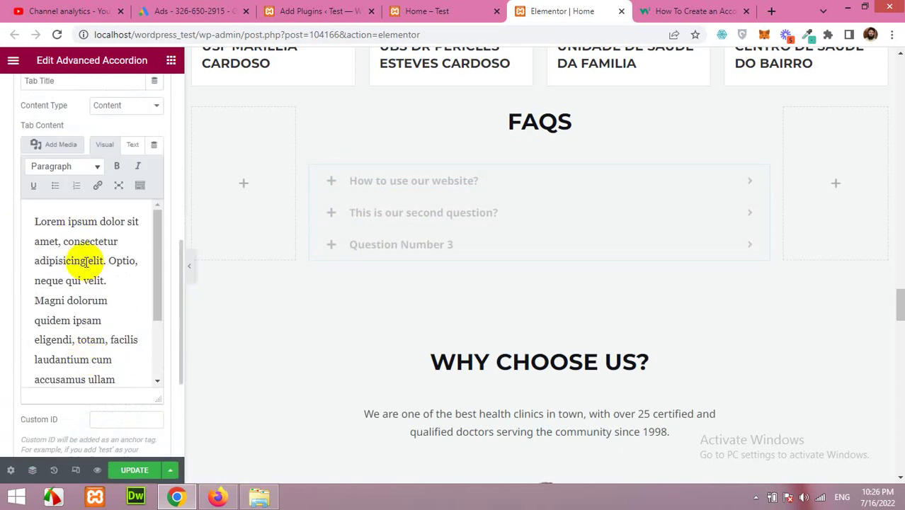
scroll(81, 205, "up", 3)
scroll(92, 212, "up", 1)
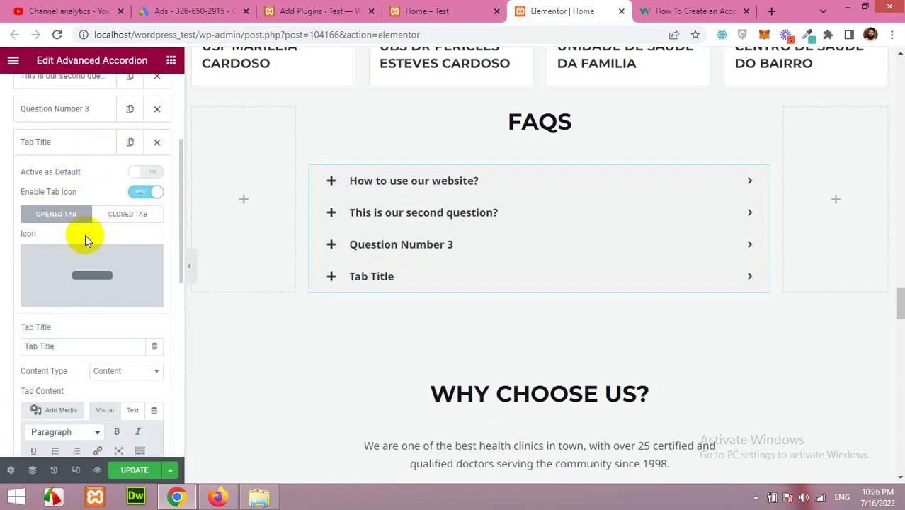
left_click_drag(71, 346, 2, 335)
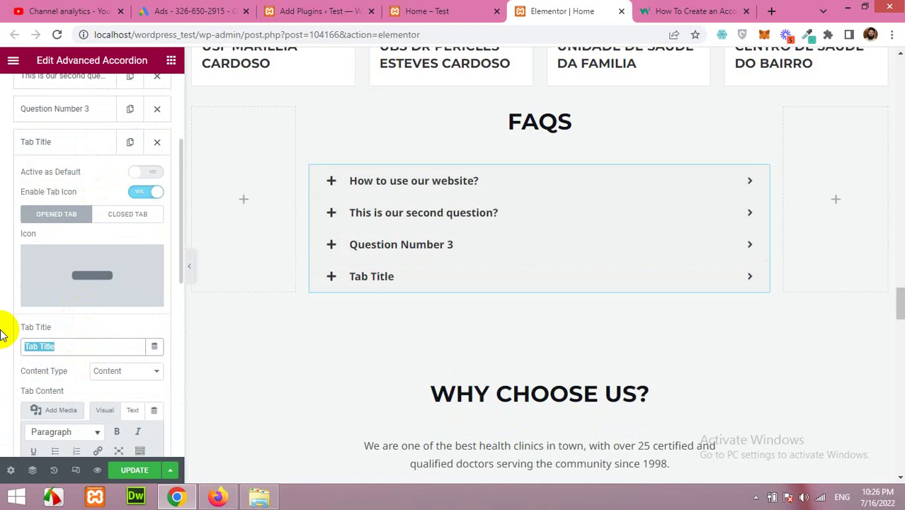
type("T")
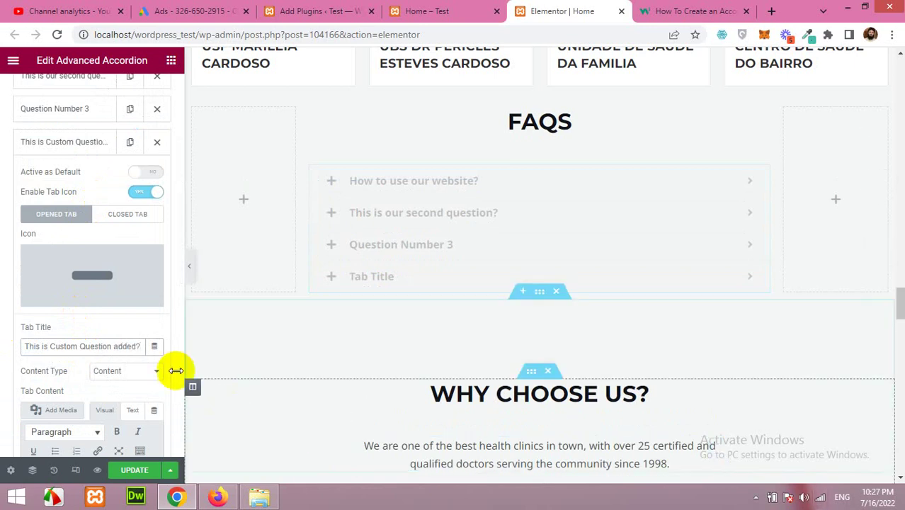
scroll(132, 356, "down", 2)
scroll(81, 359, "down", 3)
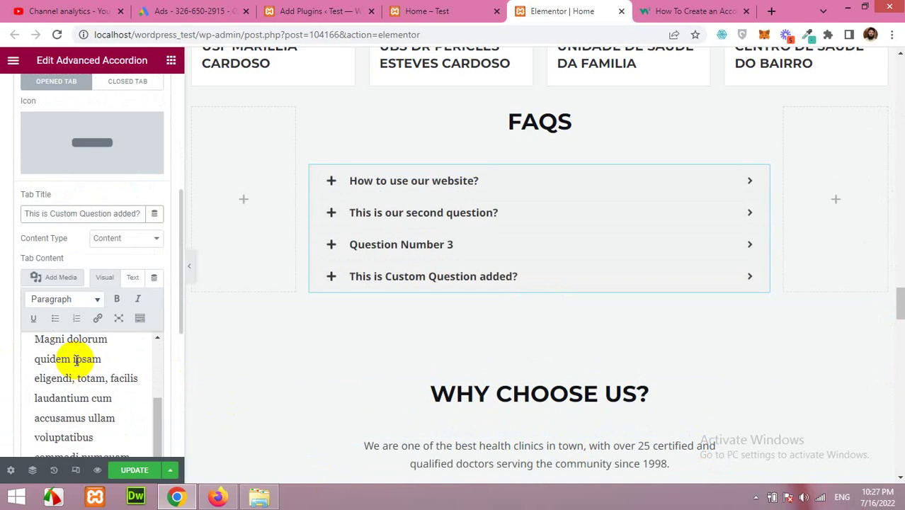
left_click(133, 474)
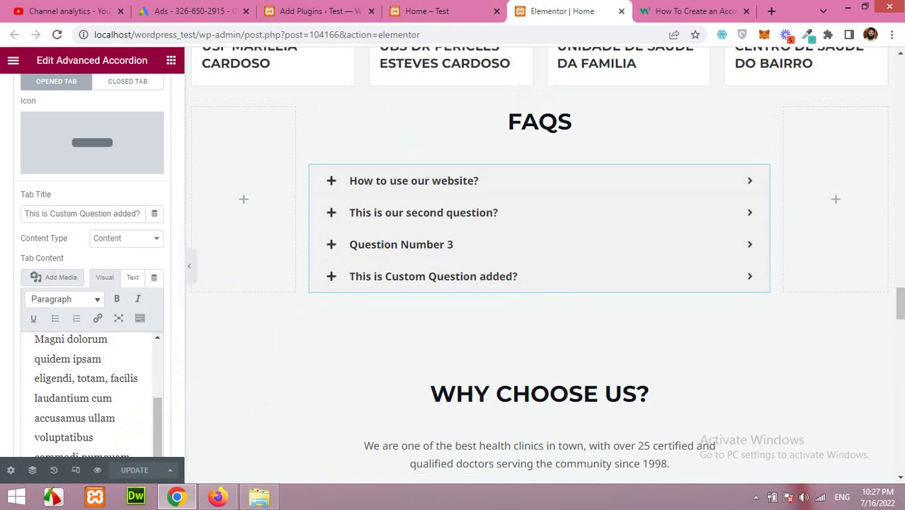
Step: Reload the live Home – Test page to show the updated FAQ section
left_click(418, 11)
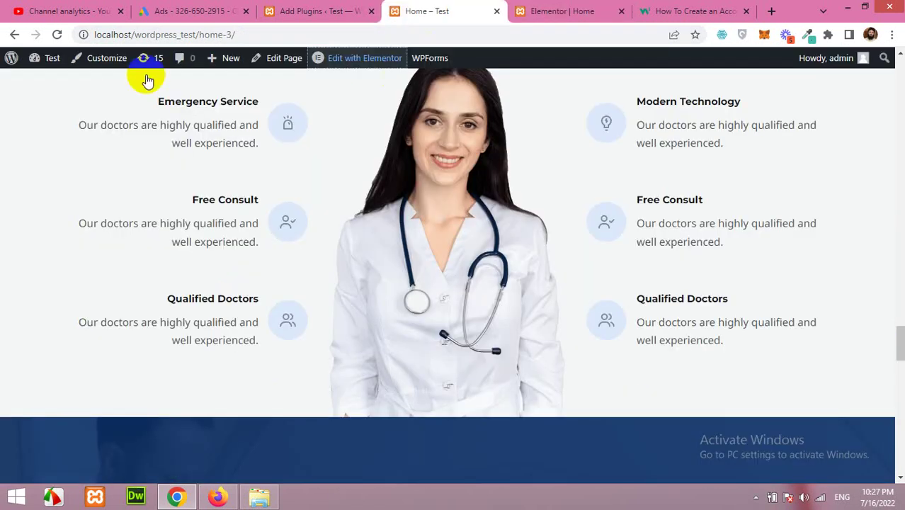
left_click(57, 34)
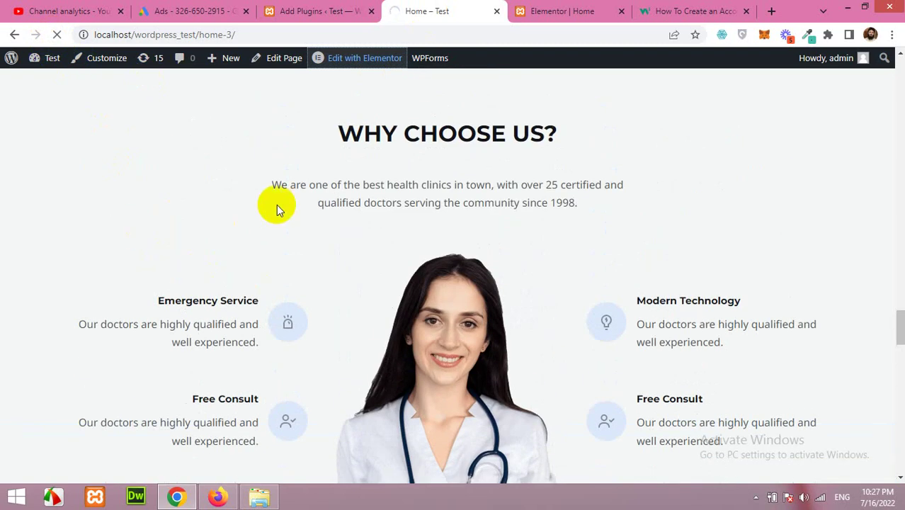
left_click(431, 264)
scroll(454, 280, "up", 3)
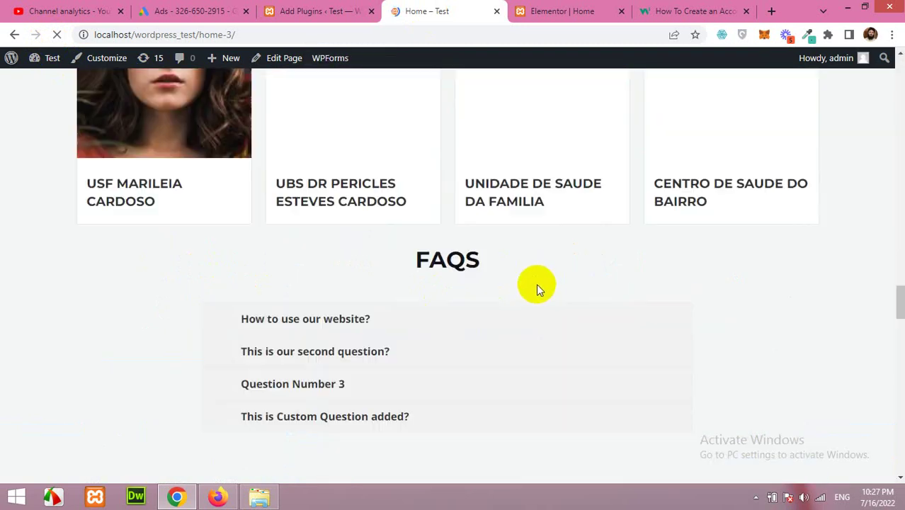
scroll(526, 258, "down", 2)
scroll(571, 279, "up", 3)
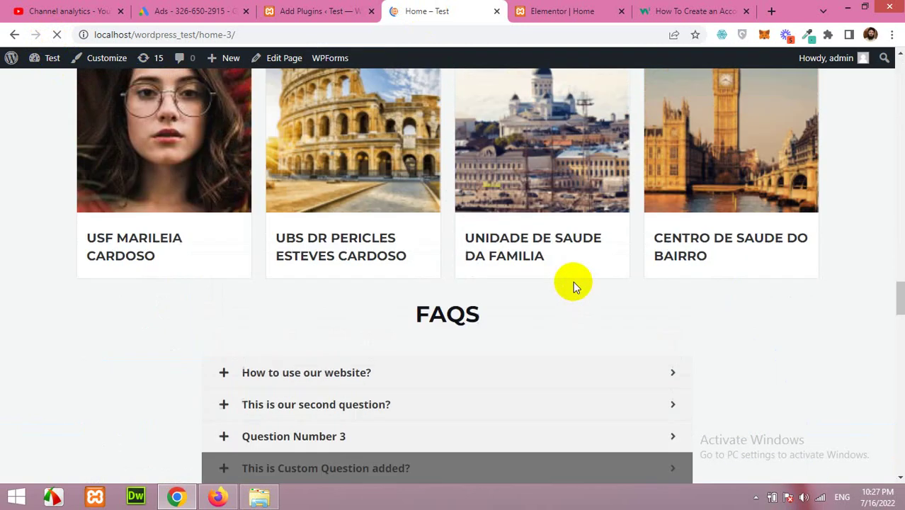
scroll(449, 186, "down", 2)
left_click(409, 251)
scroll(320, 223, "down", 1)
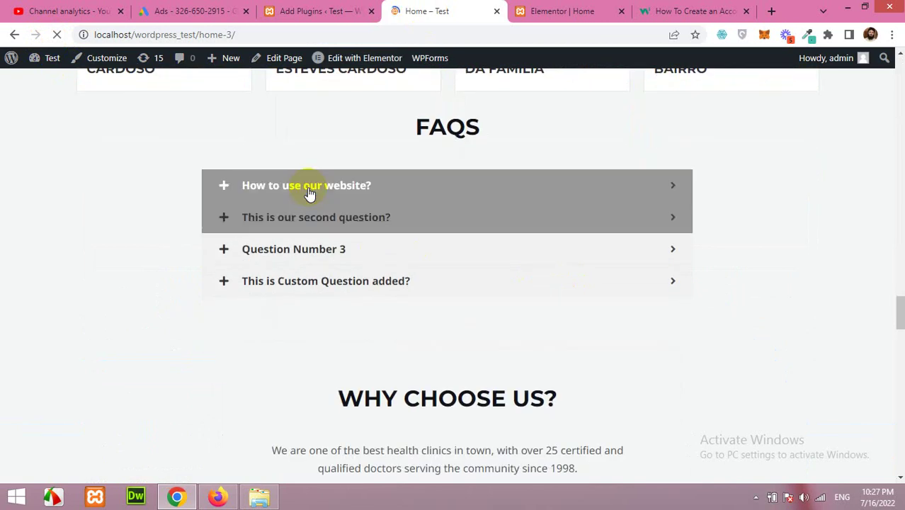
Step: Expand each of the four FAQ questions in turn, then collapse them all again
left_click(310, 196)
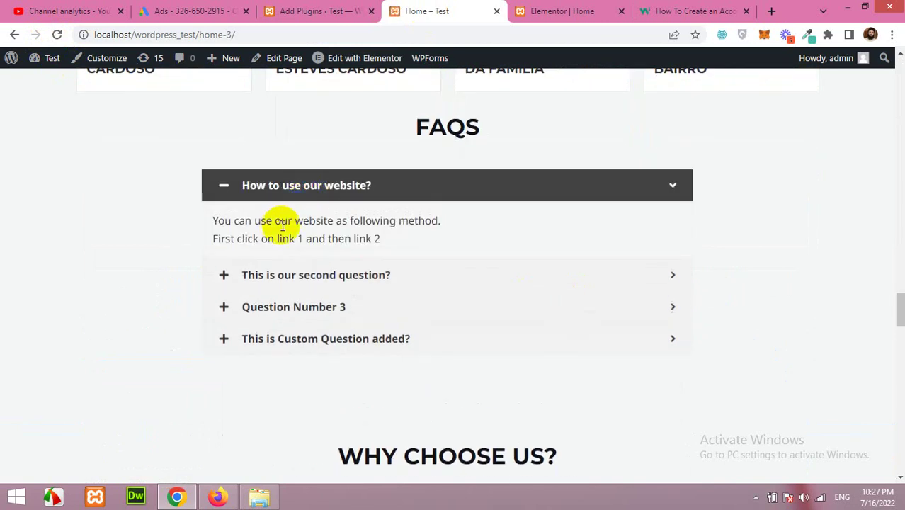
left_click(309, 272)
left_click(320, 321)
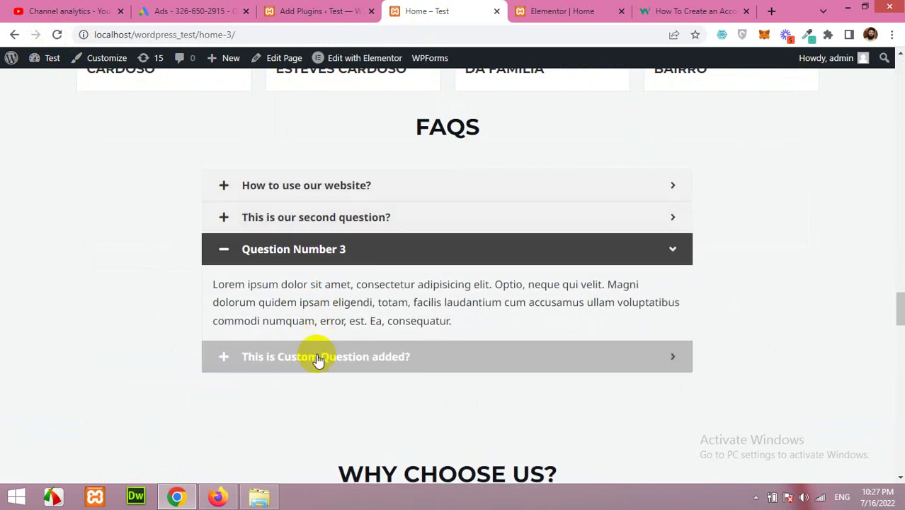
left_click(321, 356)
left_click(320, 284)
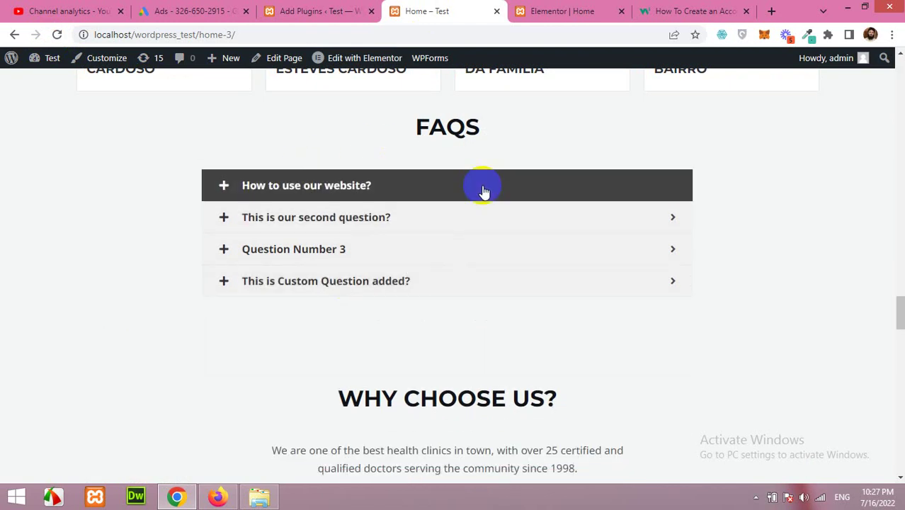
left_click(453, 192)
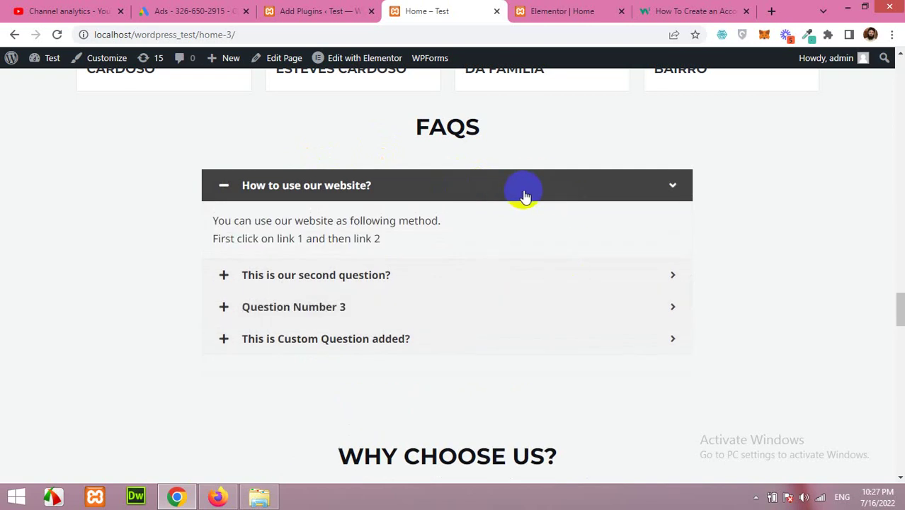
left_click(495, 192)
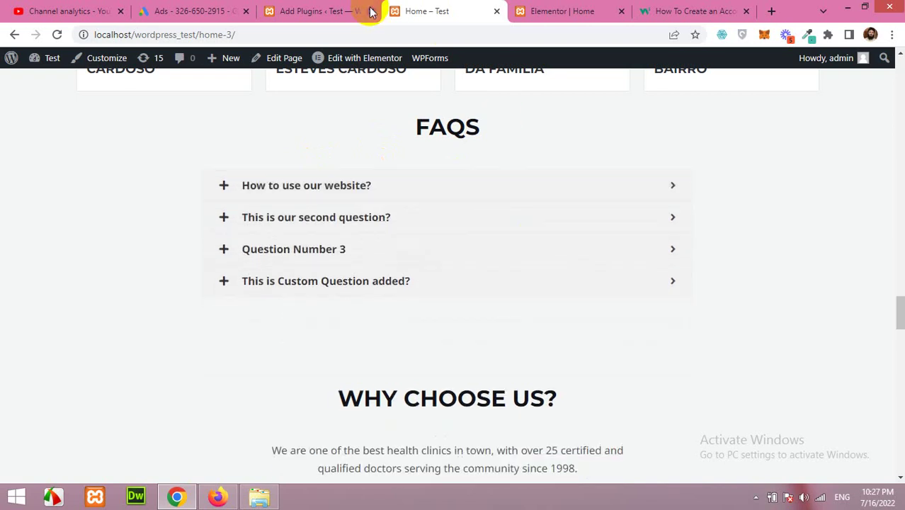
Step: Back in the Elementor editor, open the accordion's Style tab and expand Tab Style's colour controls
left_click(524, 11)
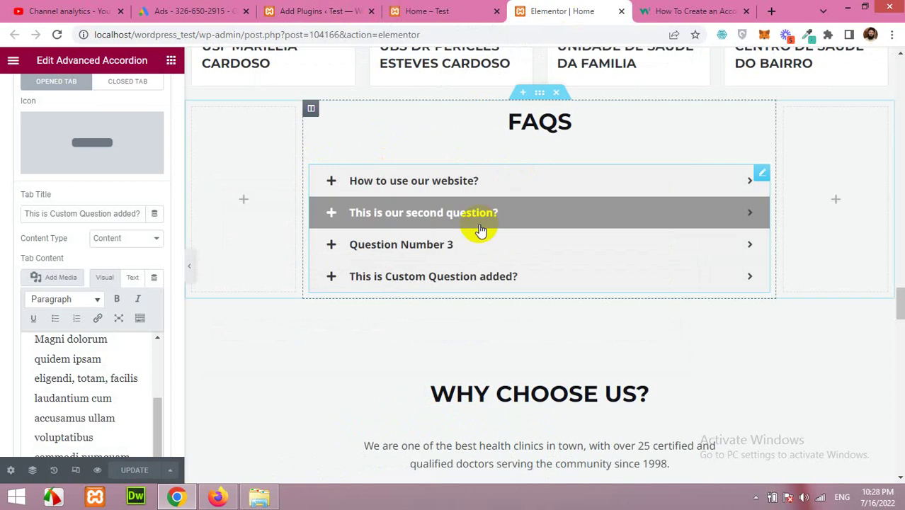
left_click(413, 213)
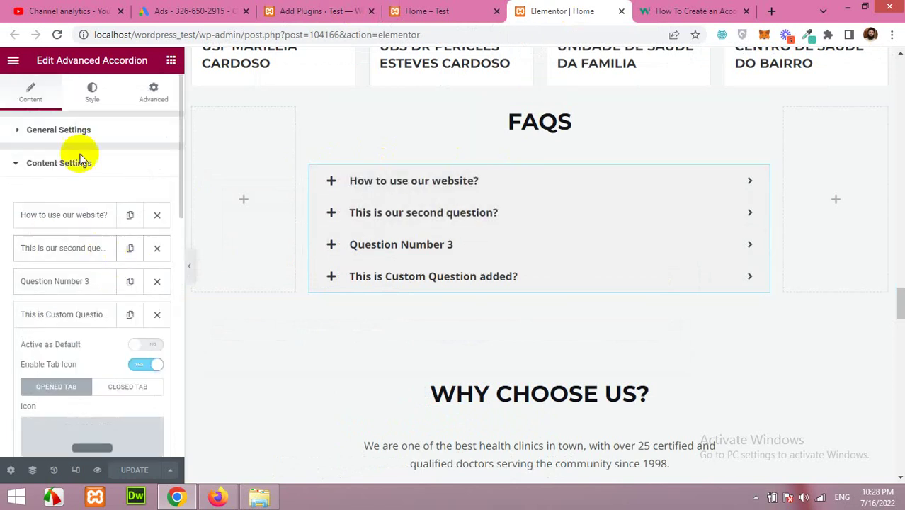
left_click(92, 99)
scroll(110, 258, "down", 2)
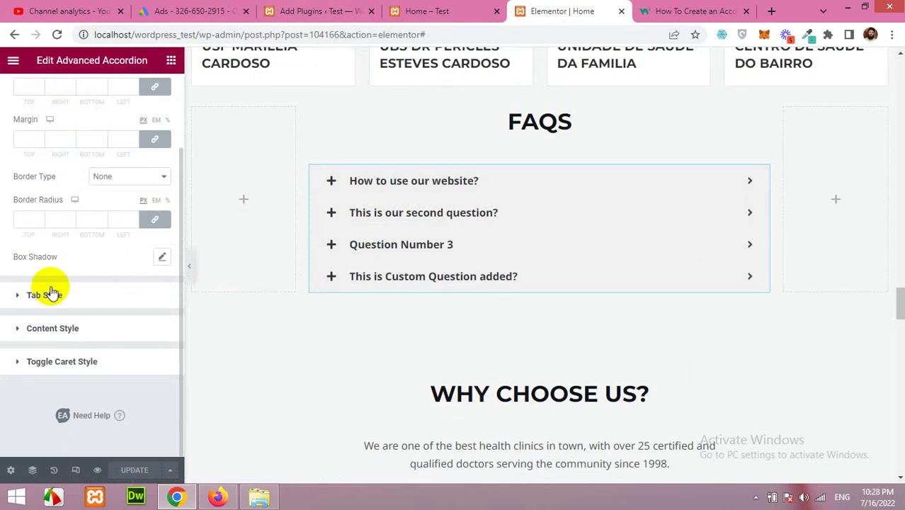
left_click(44, 295)
scroll(85, 265, "down", 4)
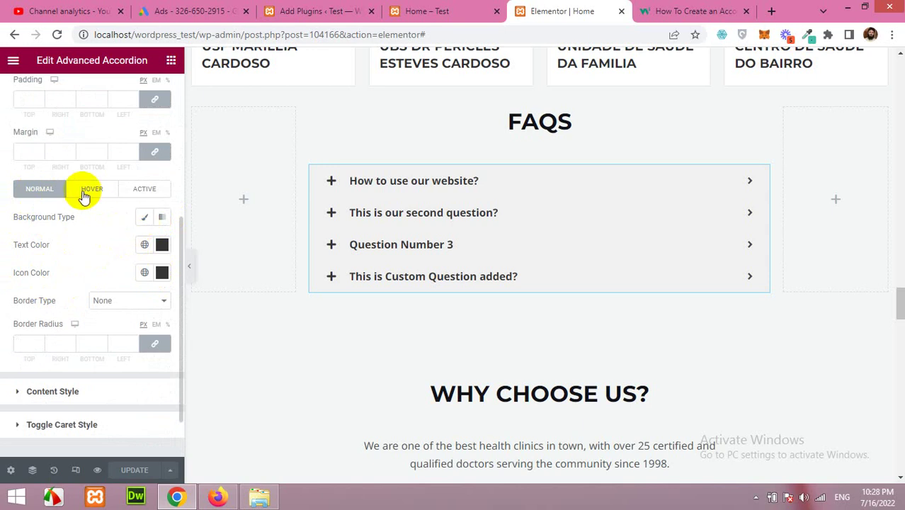
Step: Give the titles' Hover state a Classic background, trying bright red first
left_click(83, 191)
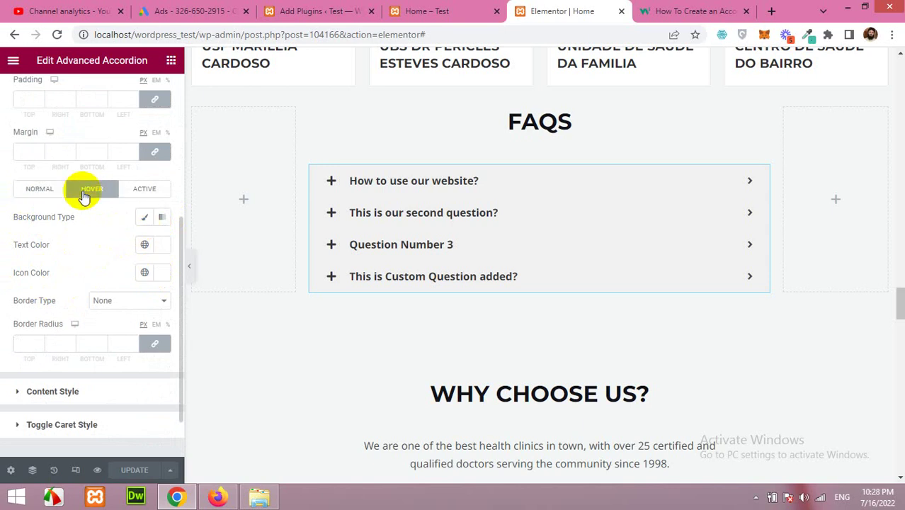
left_click(145, 221)
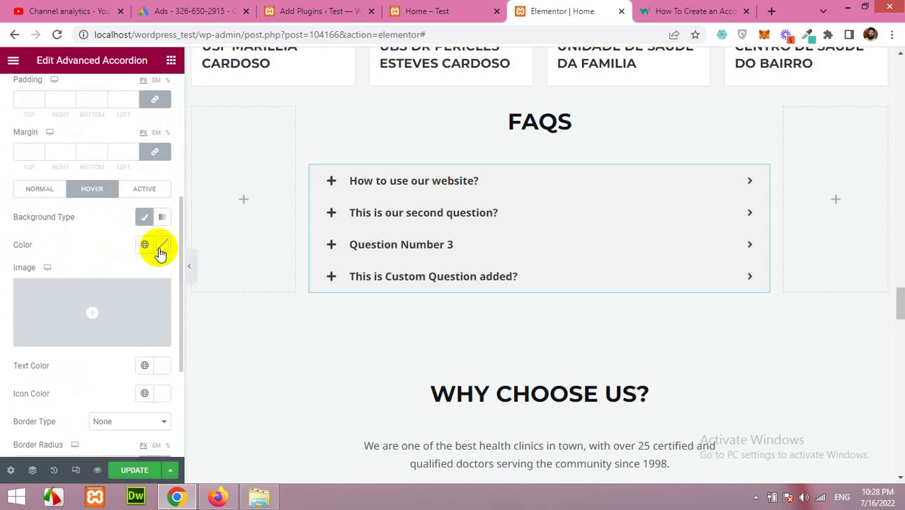
left_click(162, 248)
left_click_drag(195, 306, 241, 292)
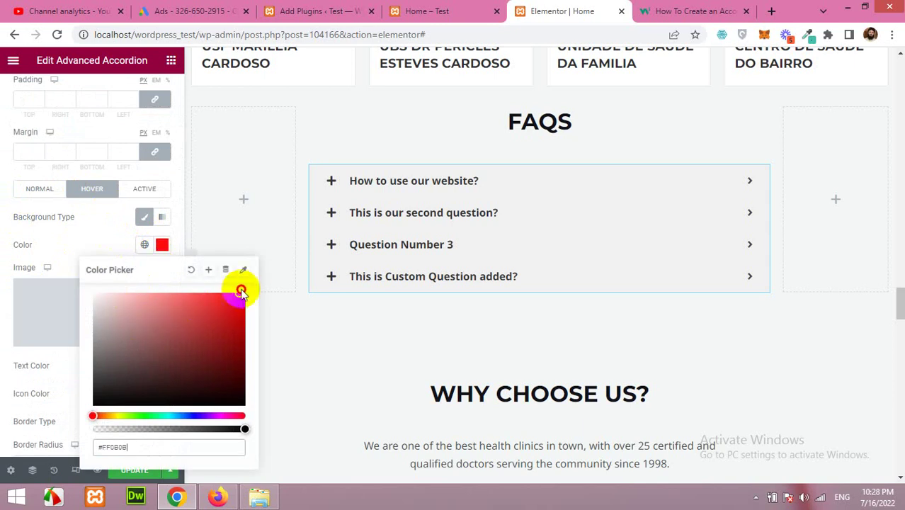
left_click(87, 235)
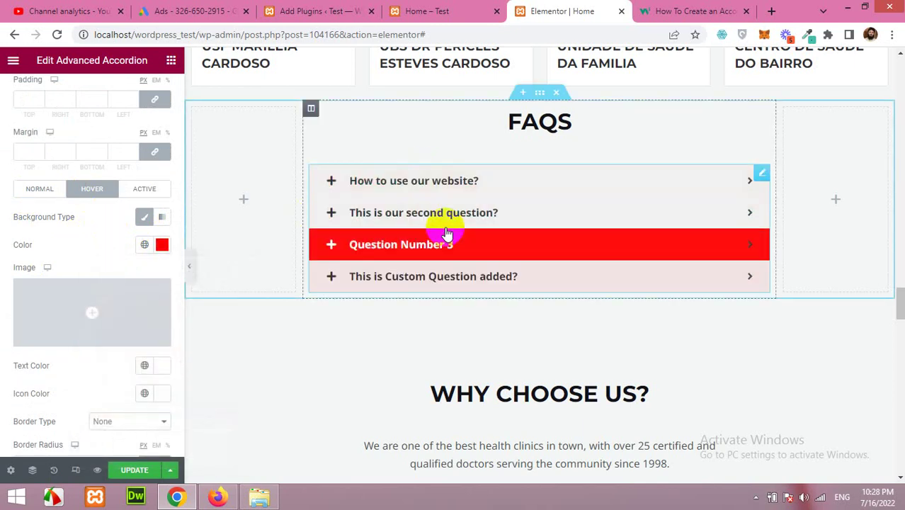
Step: Change the hover background colour to bright green #8FFF45
left_click(162, 245)
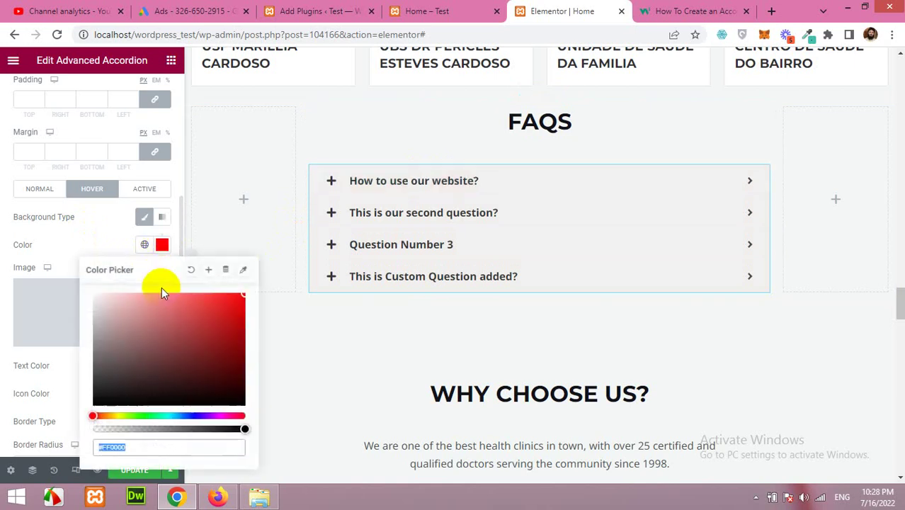
mouse_move(138, 319)
left_mouse_down()
mouse_move(128, 364)
mouse_move(202, 348)
mouse_move(242, 353)
left_mouse_up()
left_click(137, 416)
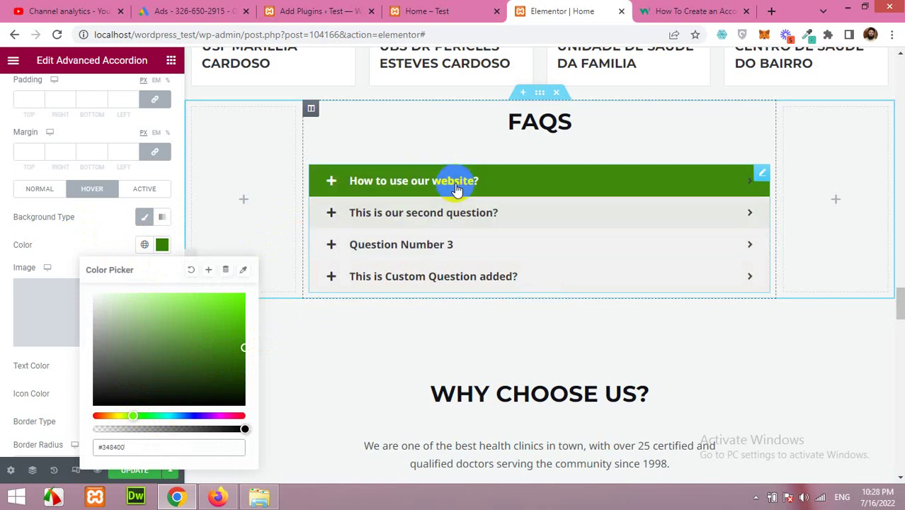
left_click(97, 296)
left_click(111, 234)
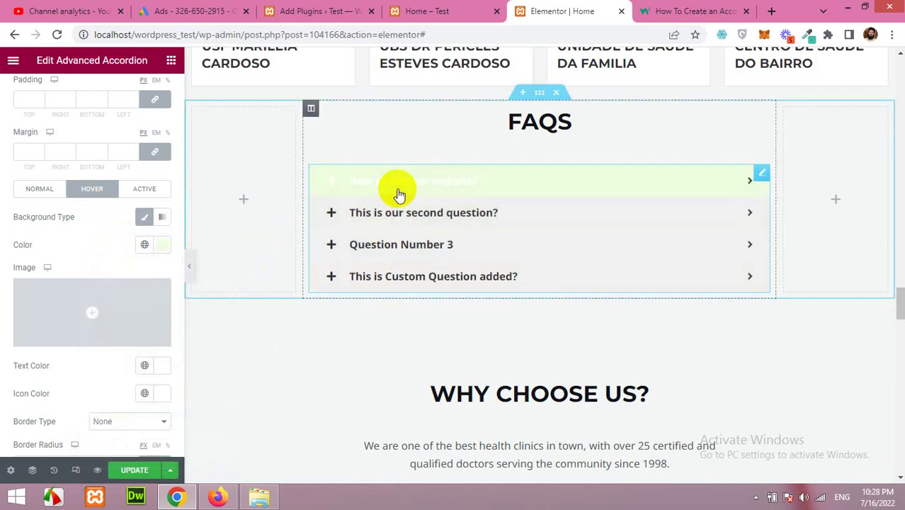
left_click(162, 245)
left_click_drag(236, 310, 204, 292)
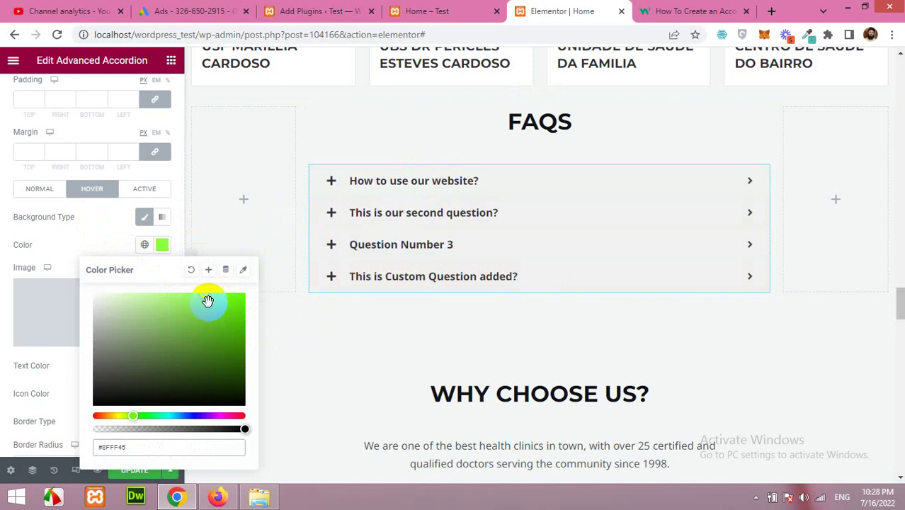
left_click(98, 232)
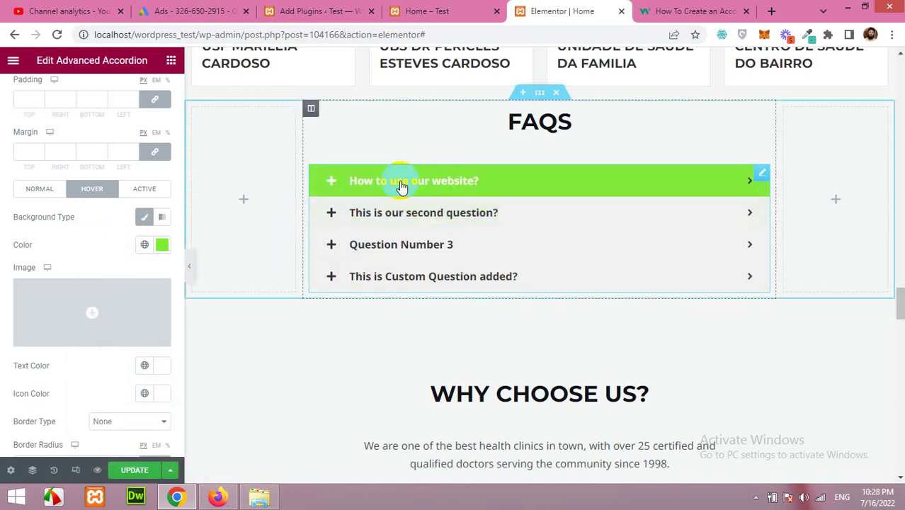
left_click(41, 190)
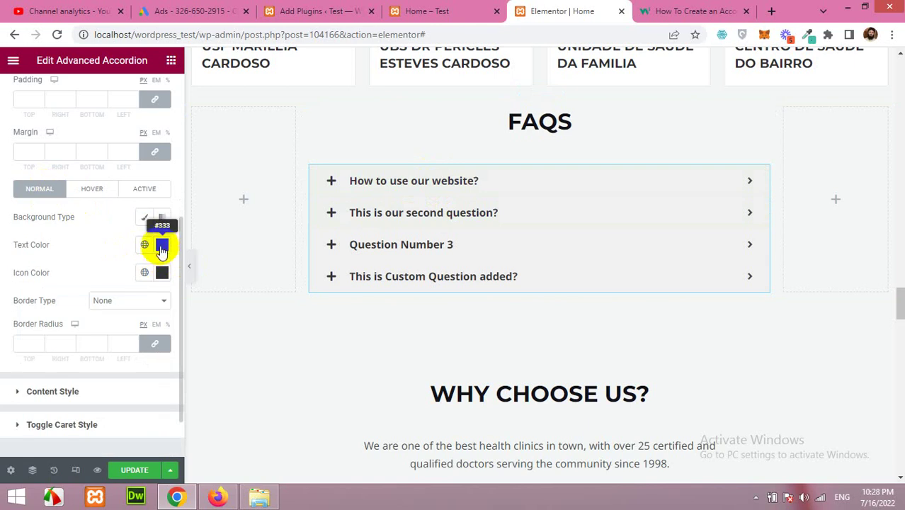
Step: Set the hover title text colour to red, after trying white and yellow
left_click(90, 193)
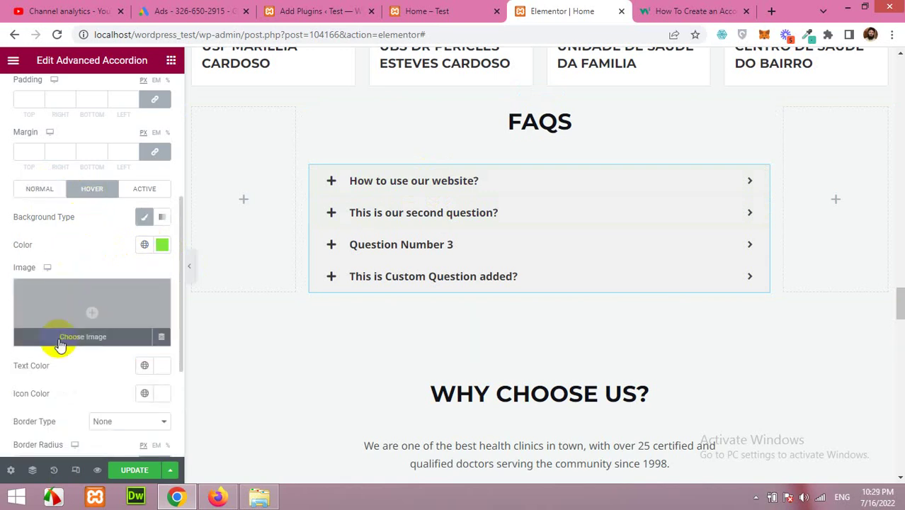
left_click(161, 370)
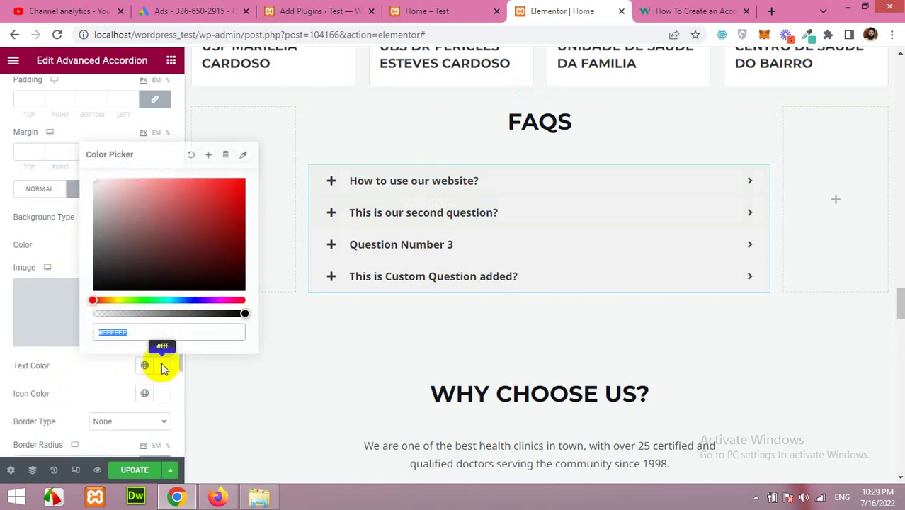
left_click_drag(177, 187, 232, 171)
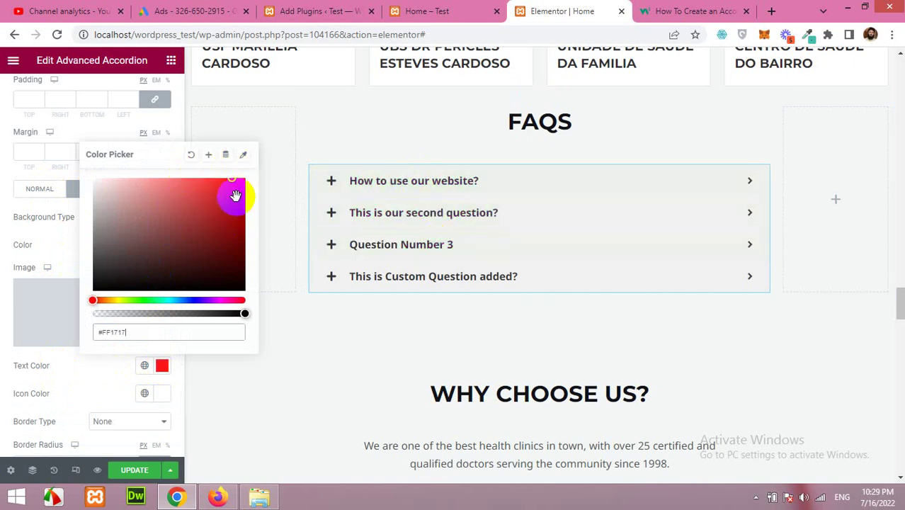
left_click_drag(234, 194, 78, 232)
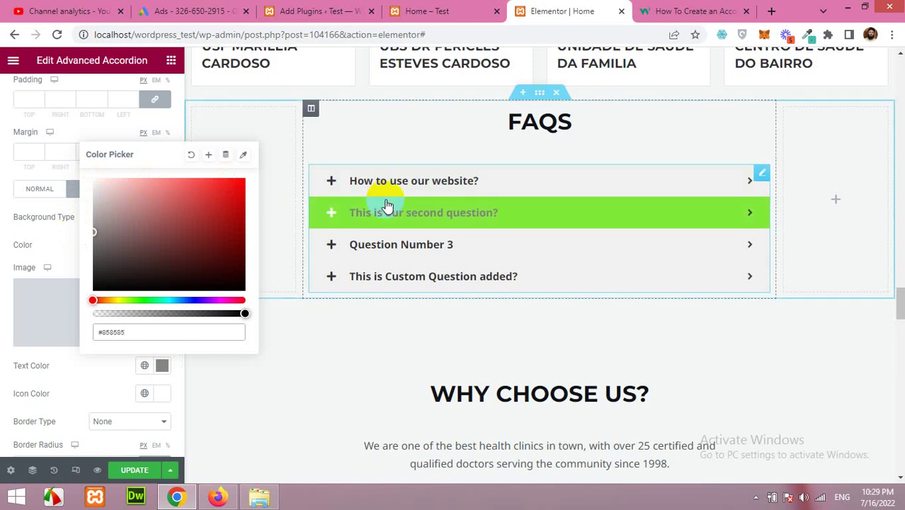
left_click_drag(186, 196, 62, 166)
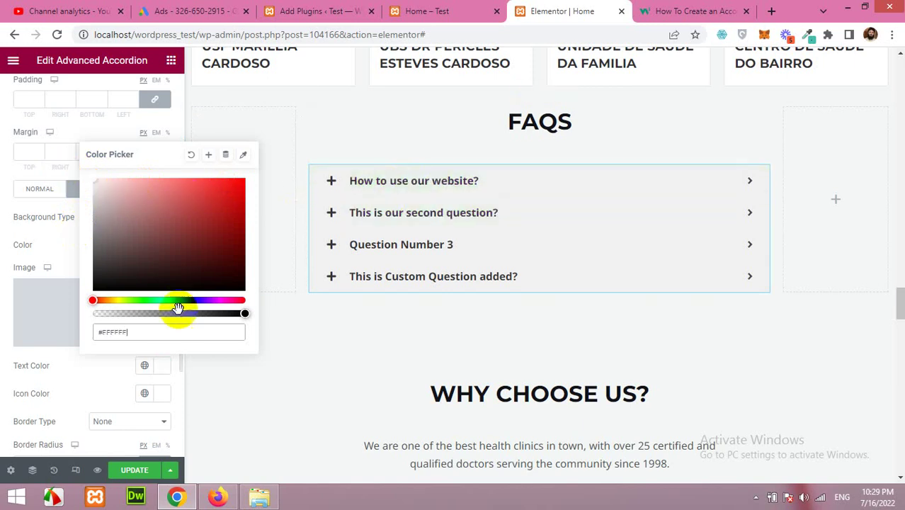
left_click_drag(155, 301, 119, 300)
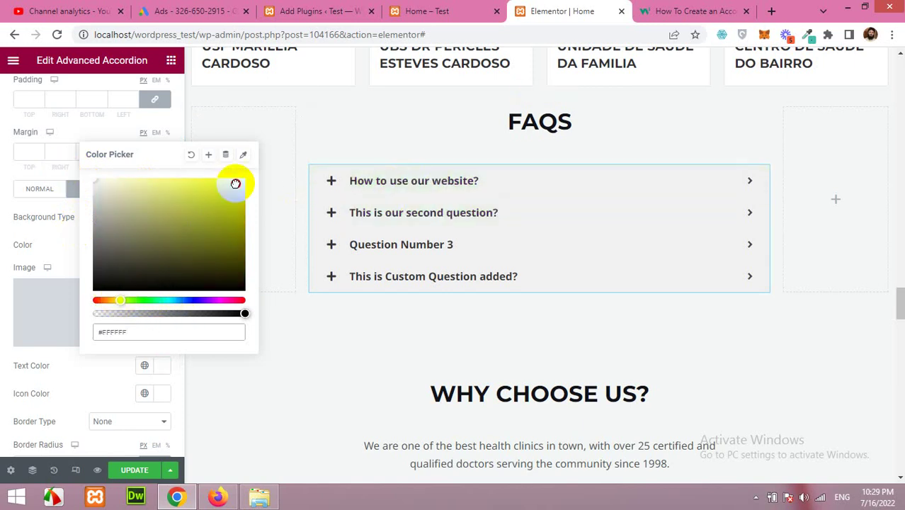
left_click_drag(234, 182, 296, 183)
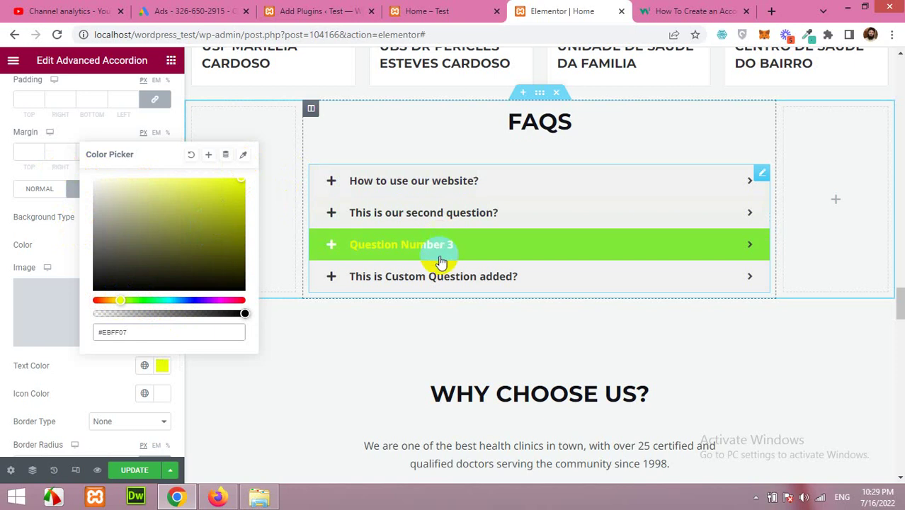
left_click_drag(221, 301, 248, 302)
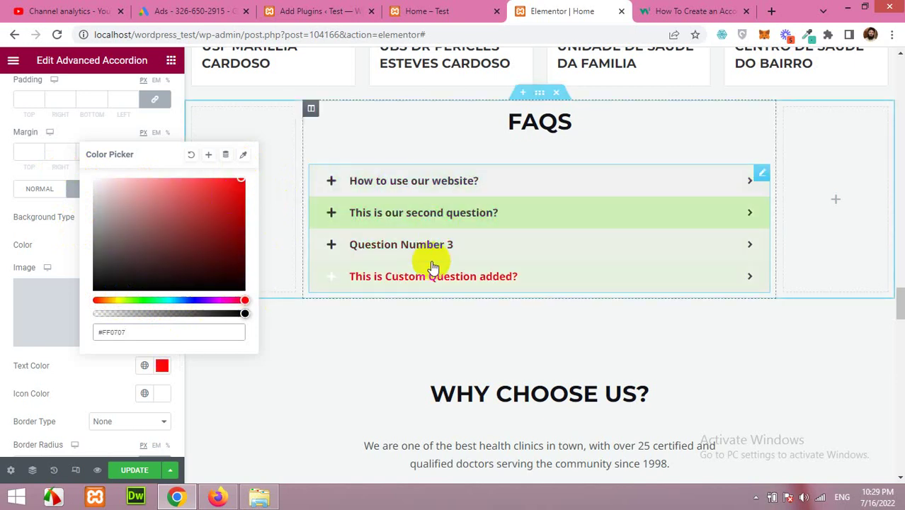
left_click(44, 223)
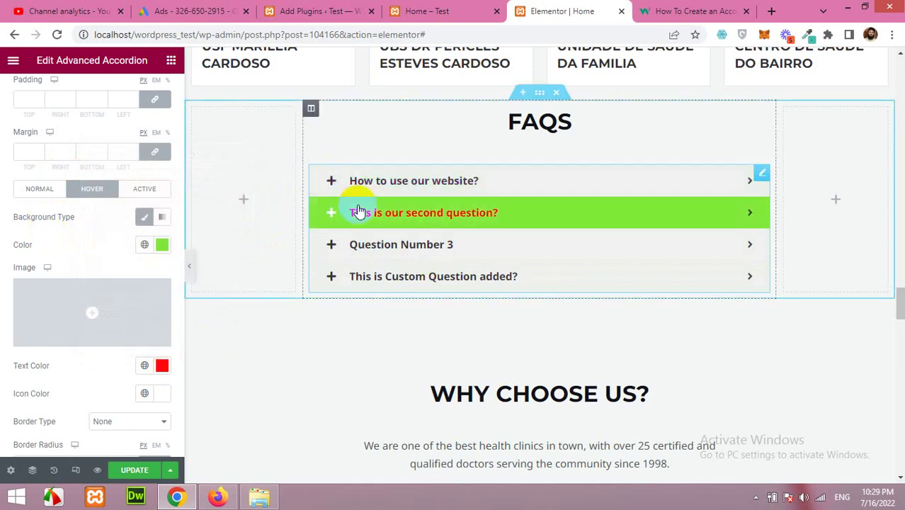
Step: Set the hover icon colour to bright red #FF0E0E
left_click(162, 394)
left_click_drag(219, 220, 236, 197)
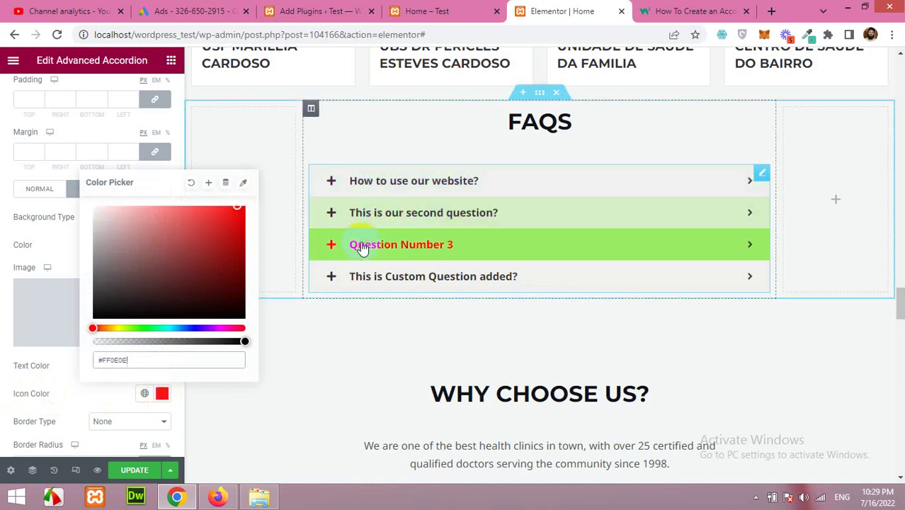
left_click(64, 243)
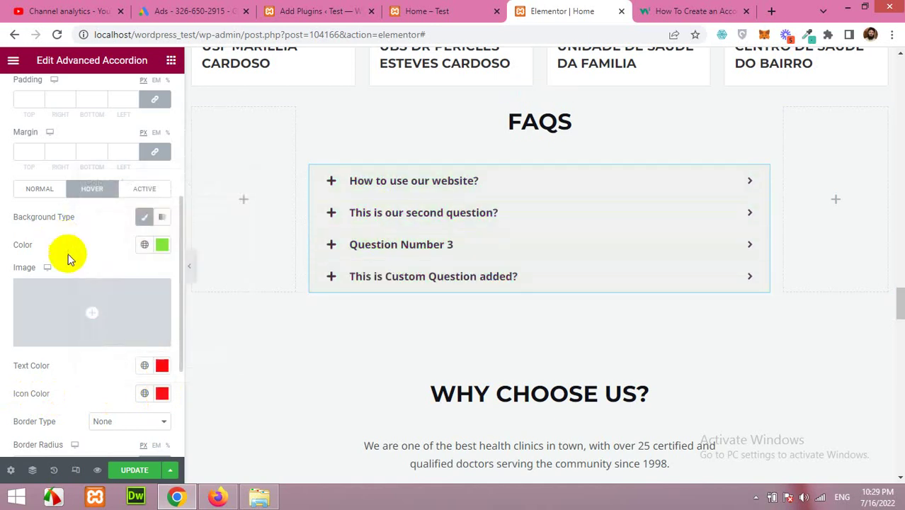
Step: Switch Tab Style to Active and open the first two questions to preview it
scroll(77, 300, "down", 1)
scroll(90, 277, "up", 1)
left_click(154, 190)
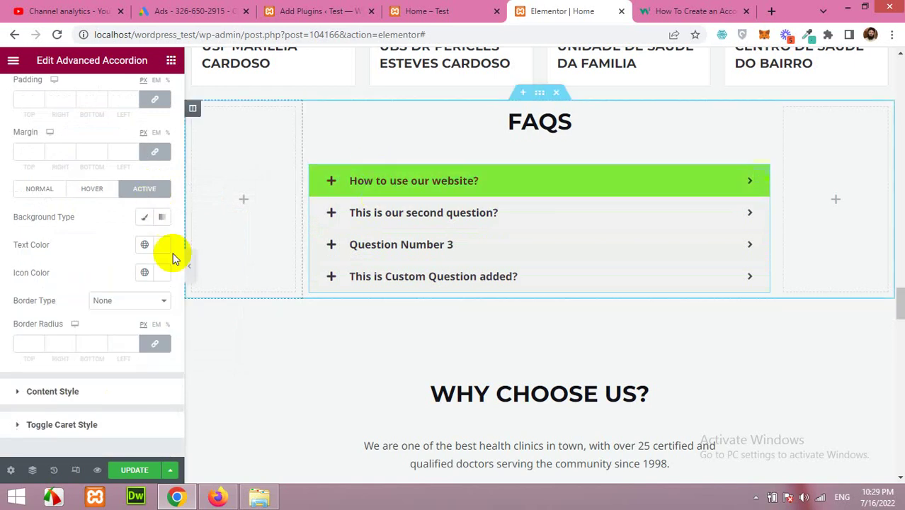
left_click(385, 184)
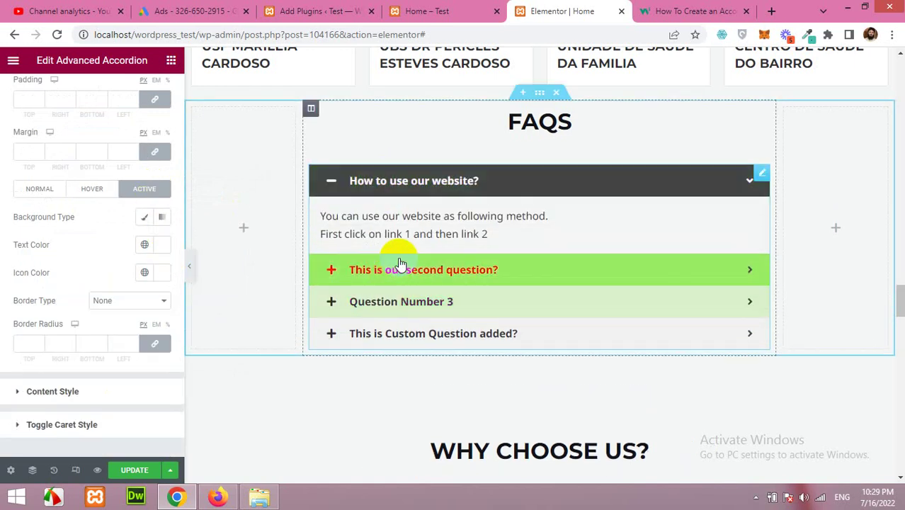
left_click(422, 270)
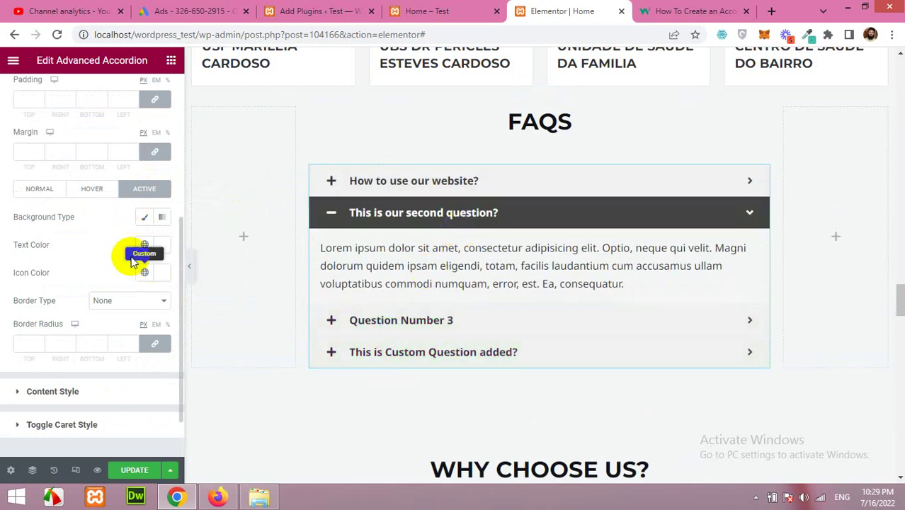
scroll(107, 241, "up", 5)
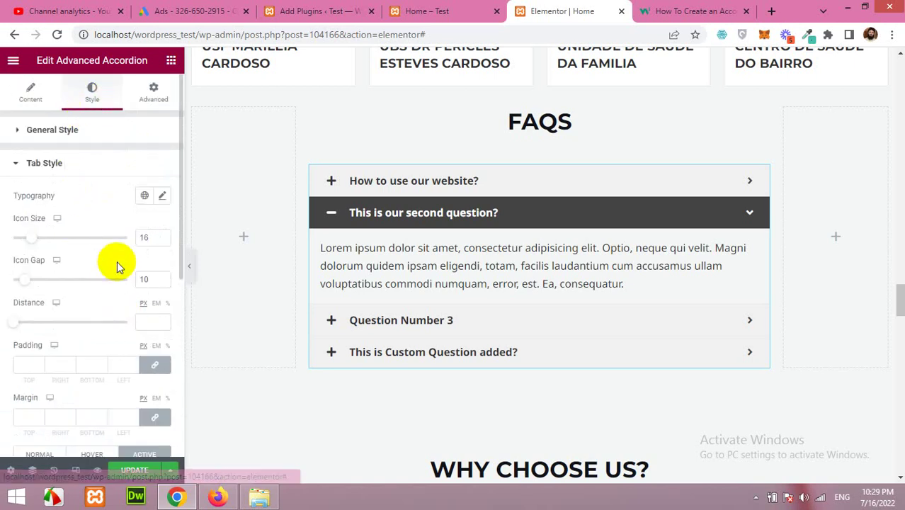
scroll(119, 273, "down", 3)
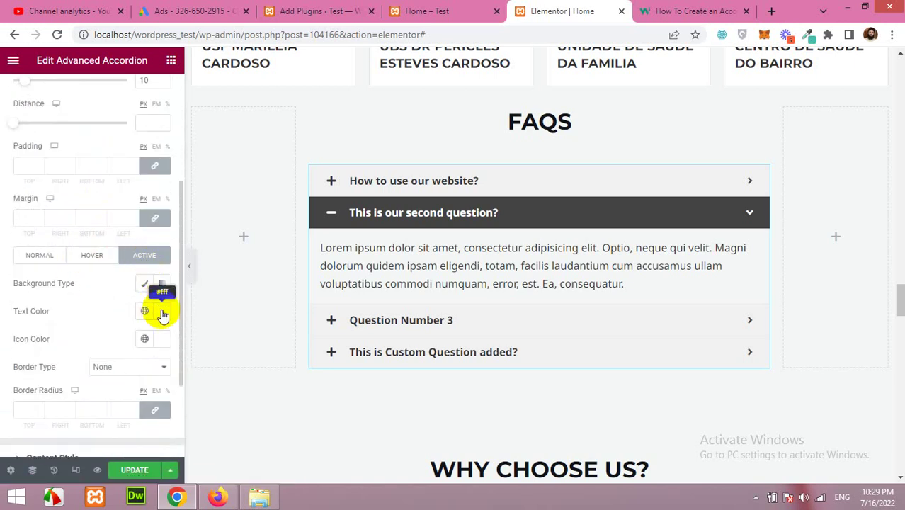
Step: Give the active title a Classic background colour and preview it on all four questions
left_click(143, 284)
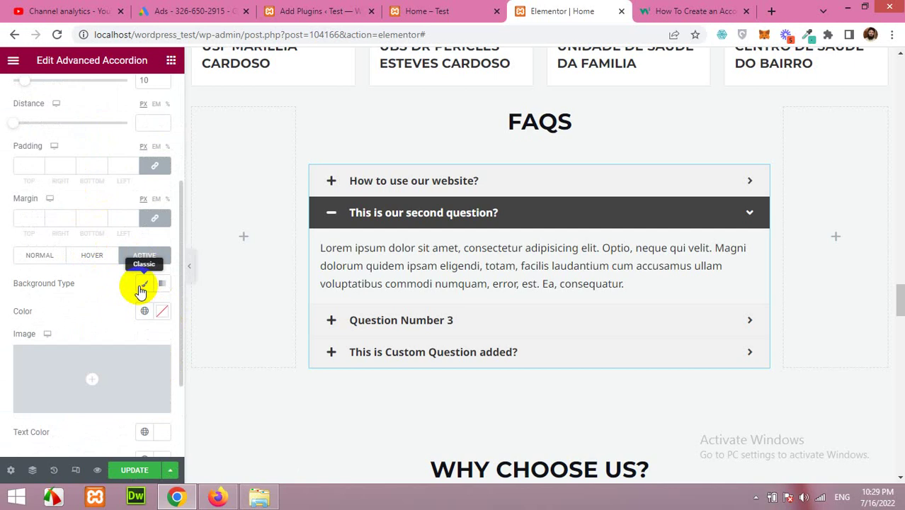
left_click(162, 312)
mouse_move(171, 189)
left_mouse_down()
mouse_move(81, 155)
mouse_move(97, 195)
mouse_move(202, 183)
mouse_move(237, 170)
mouse_move(263, 126)
left_mouse_up()
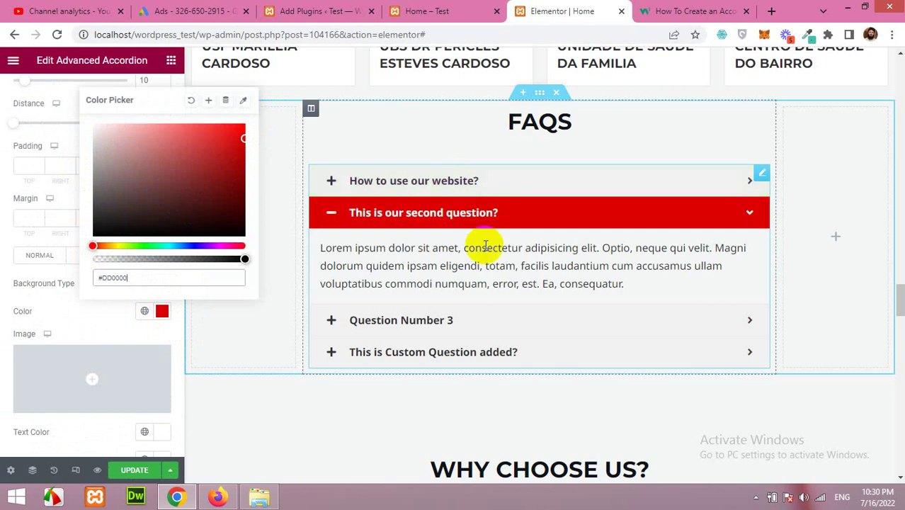
left_click(486, 183)
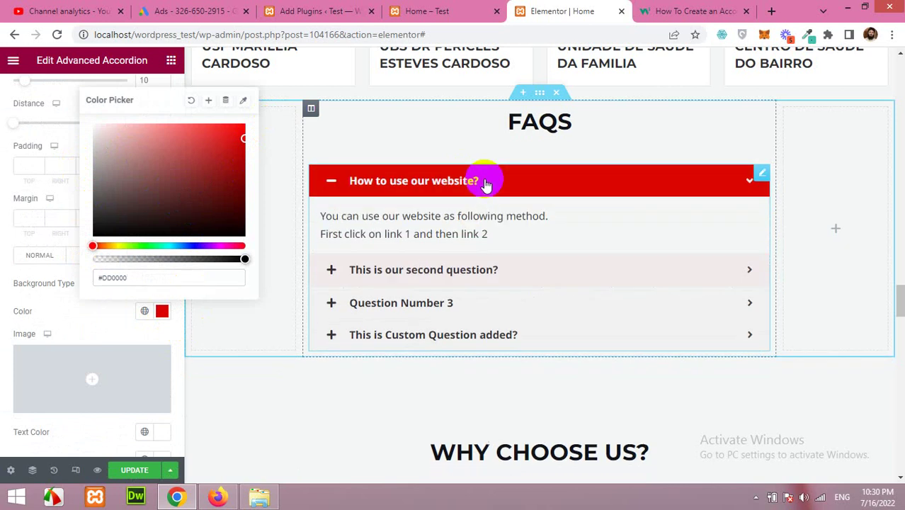
left_click(494, 270)
left_click(499, 333)
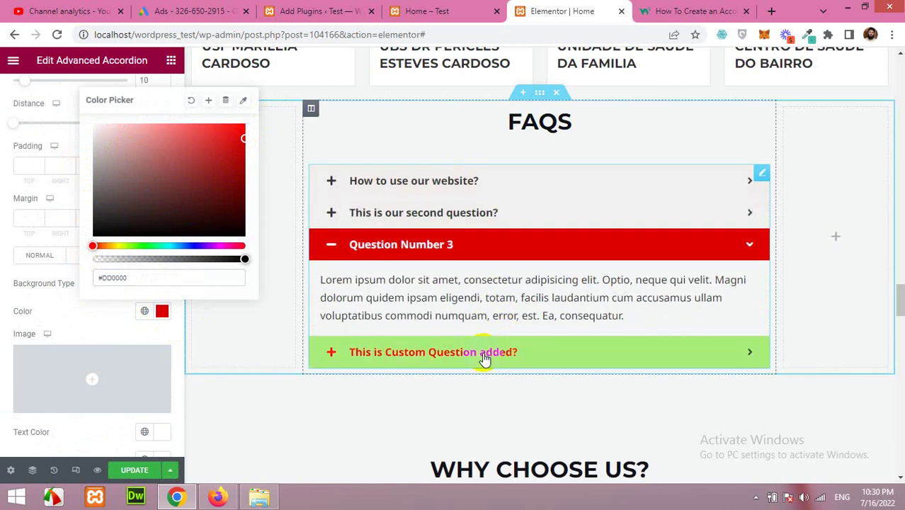
left_click(486, 358)
left_click(160, 337)
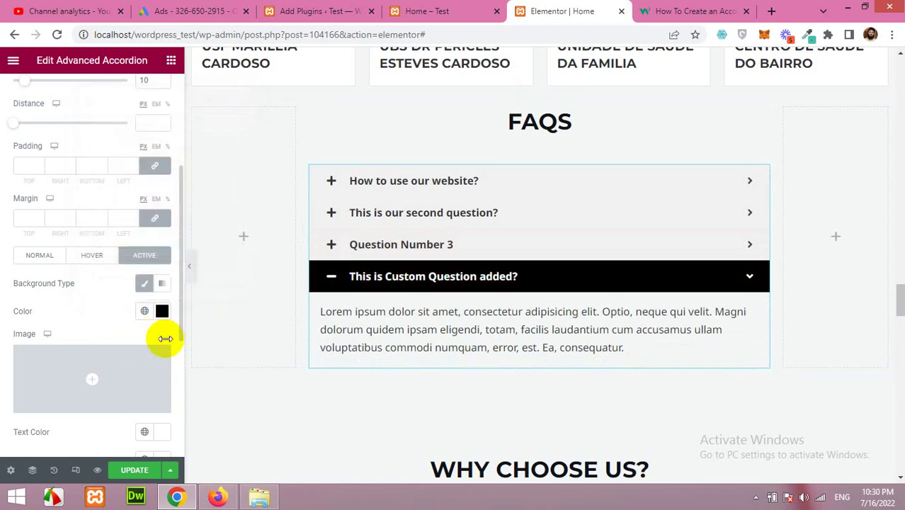
scroll(124, 326, "up", 3)
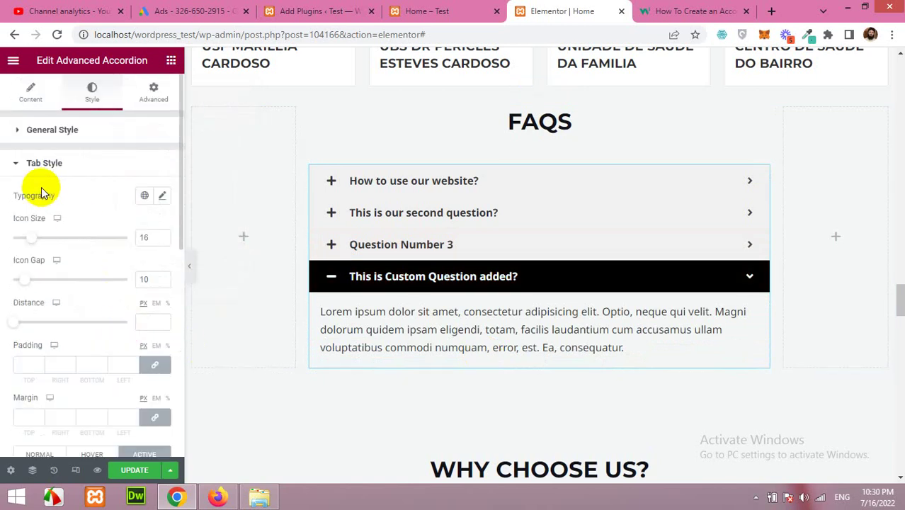
Step: Set the question titles' typography font family to Roboto
left_click(164, 197)
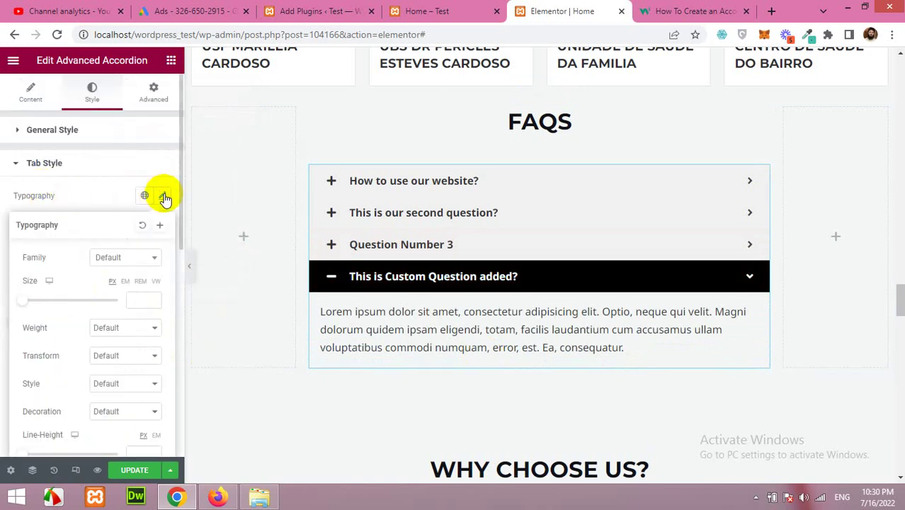
left_click(114, 262)
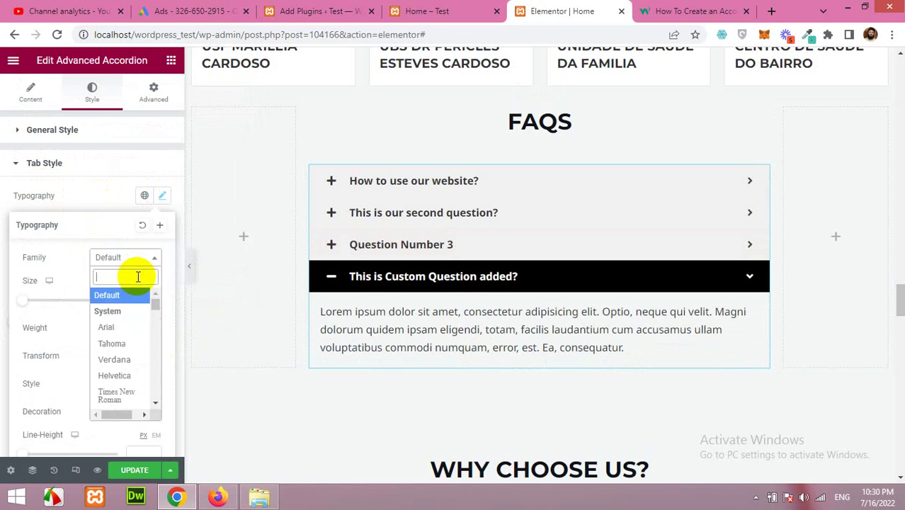
type("ro")
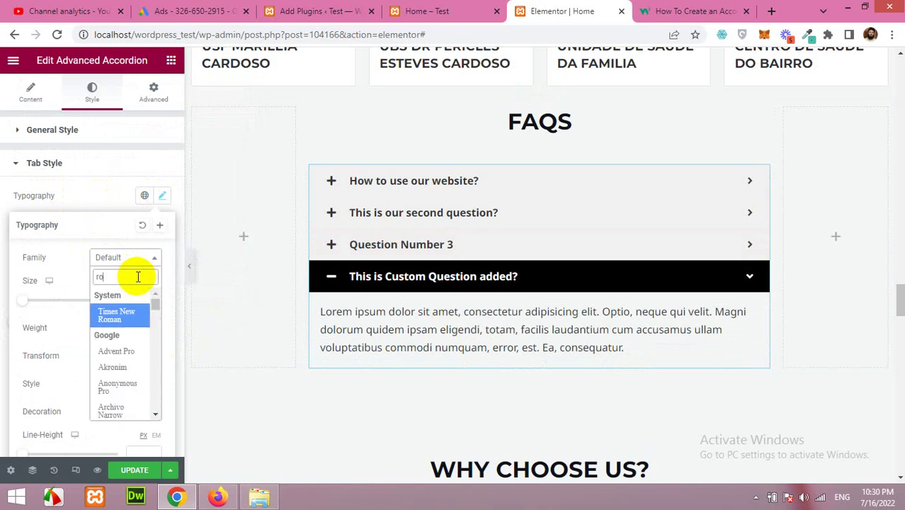
type("bo")
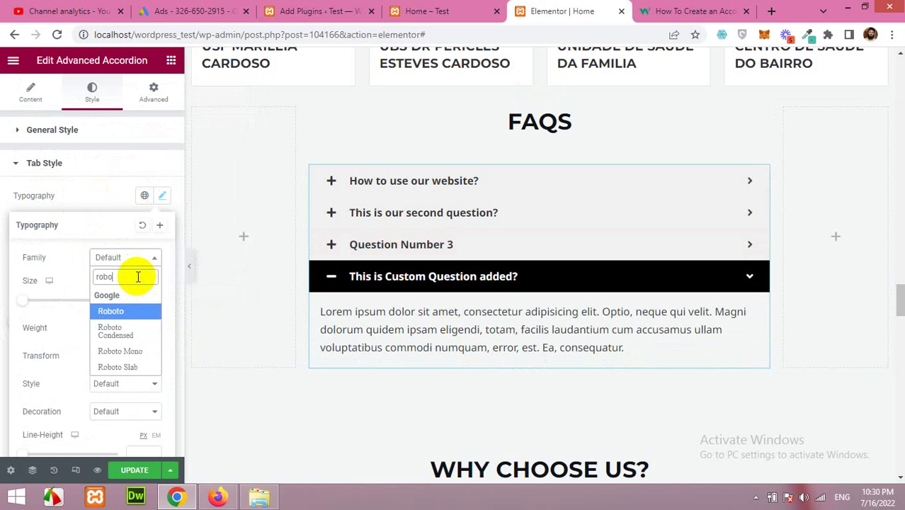
left_click(121, 316)
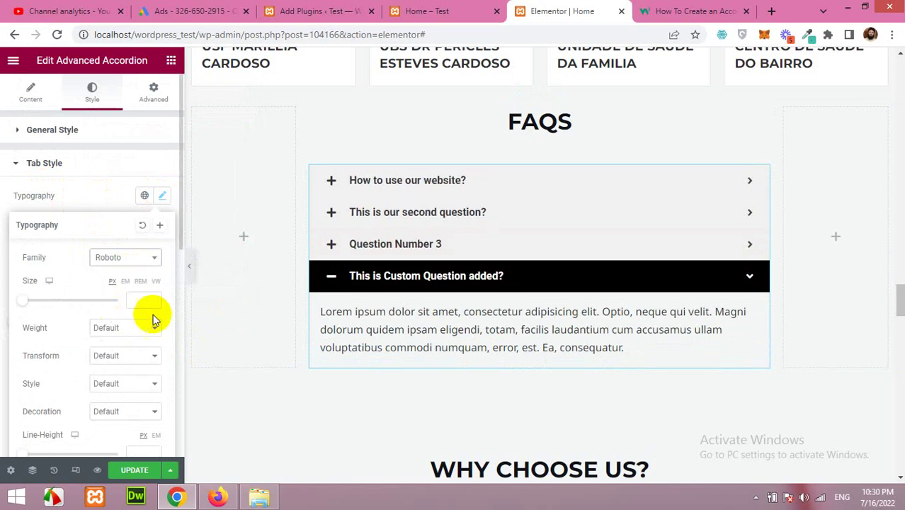
left_click(91, 198)
left_click(89, 165)
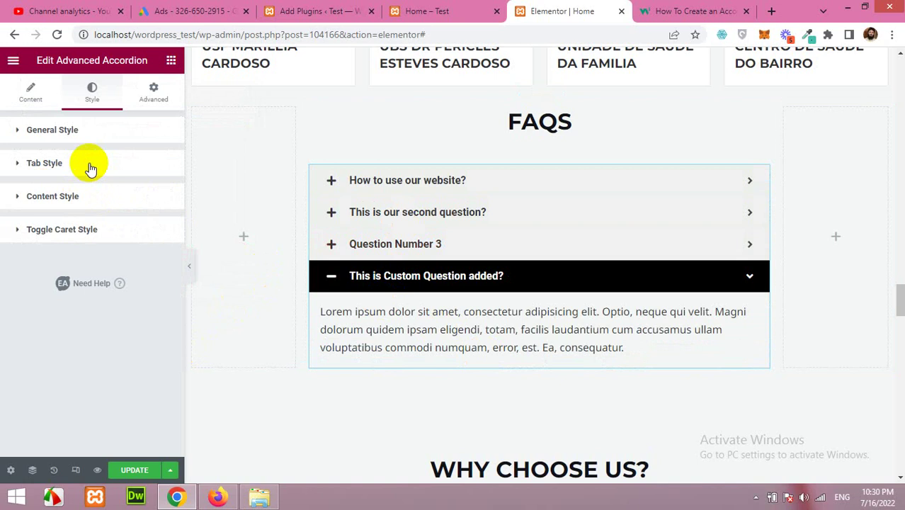
Step: Set the answer content typography to Times New Roman and preview it on Question Number 3
left_click(56, 202)
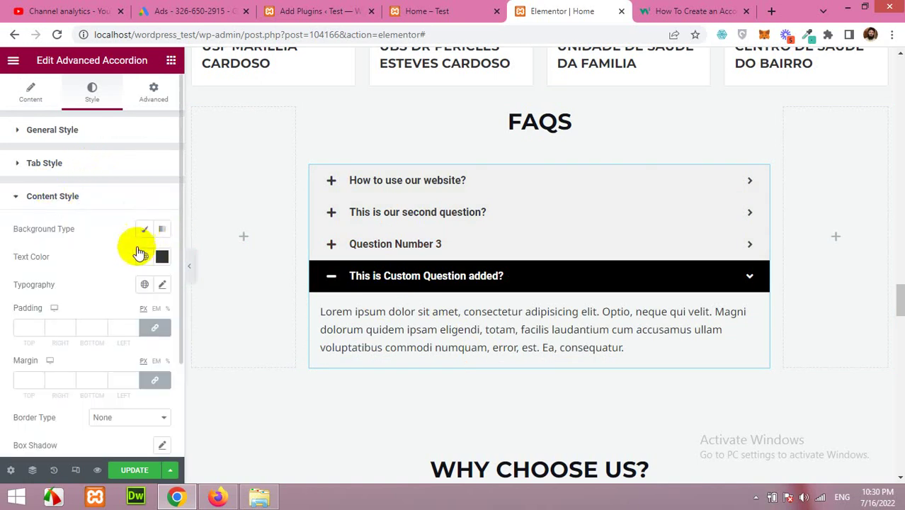
left_click(161, 288)
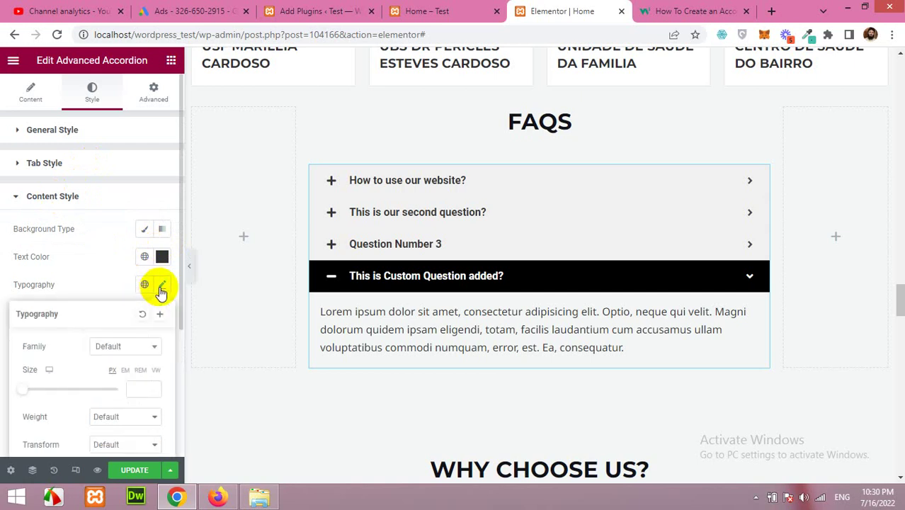
left_click(120, 349)
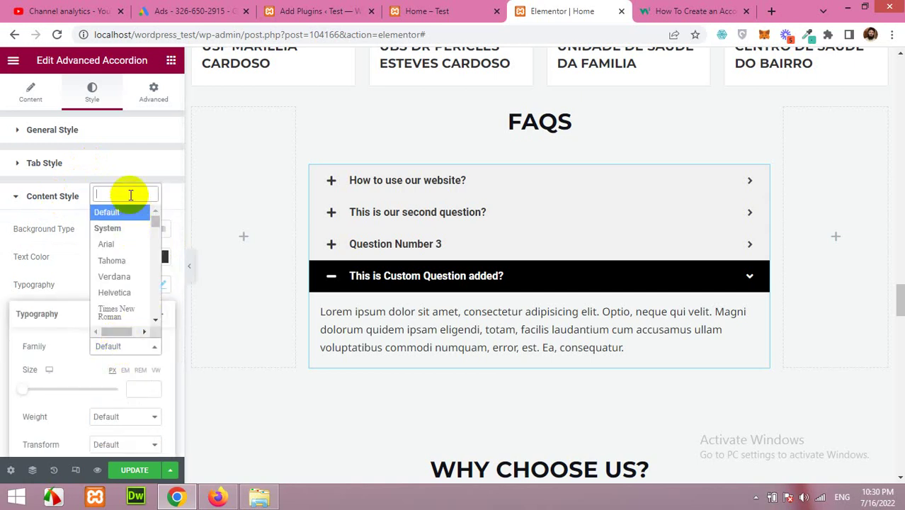
type("time")
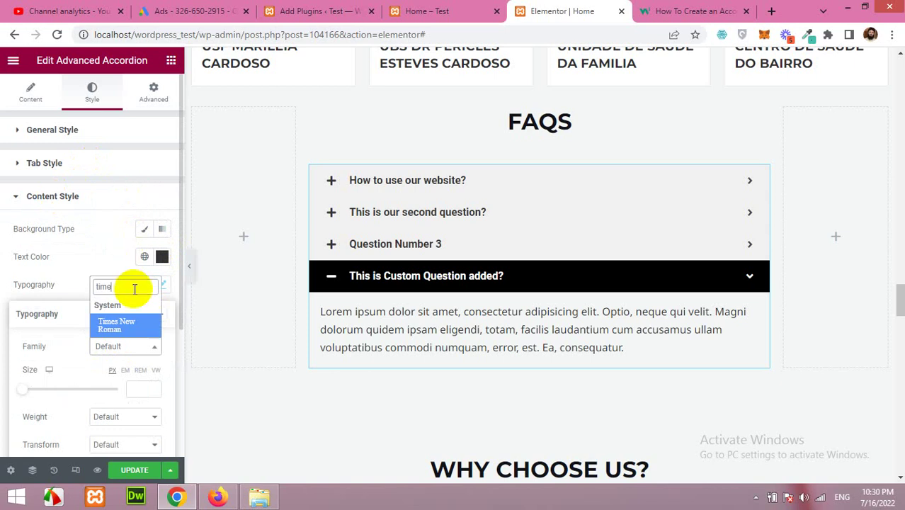
left_click(126, 325)
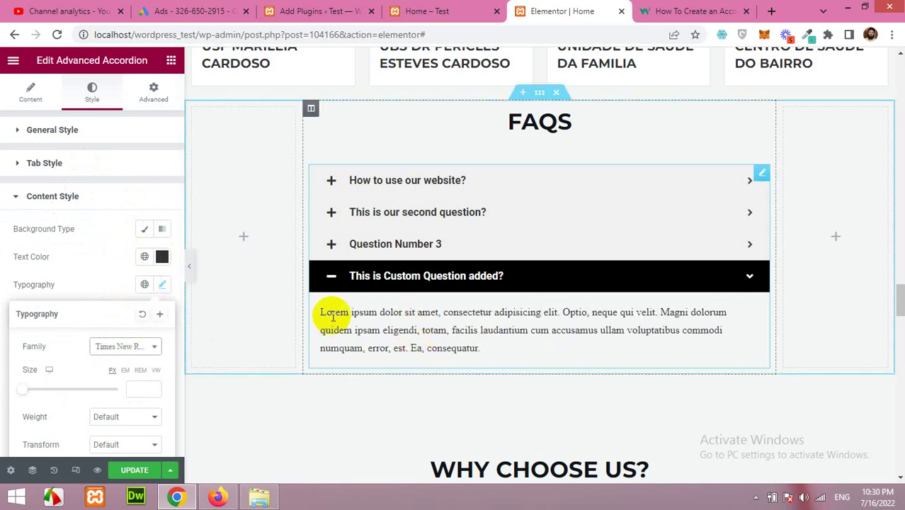
left_click_drag(321, 315, 432, 152)
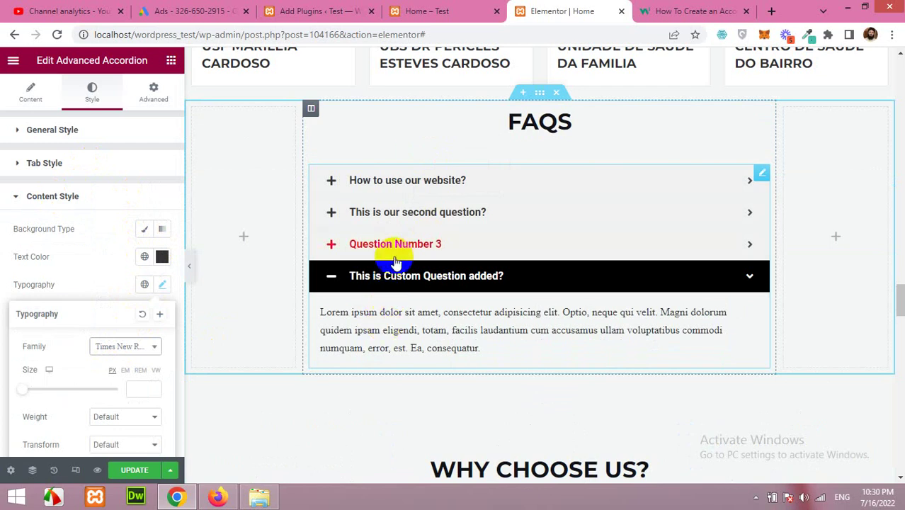
left_click(377, 243)
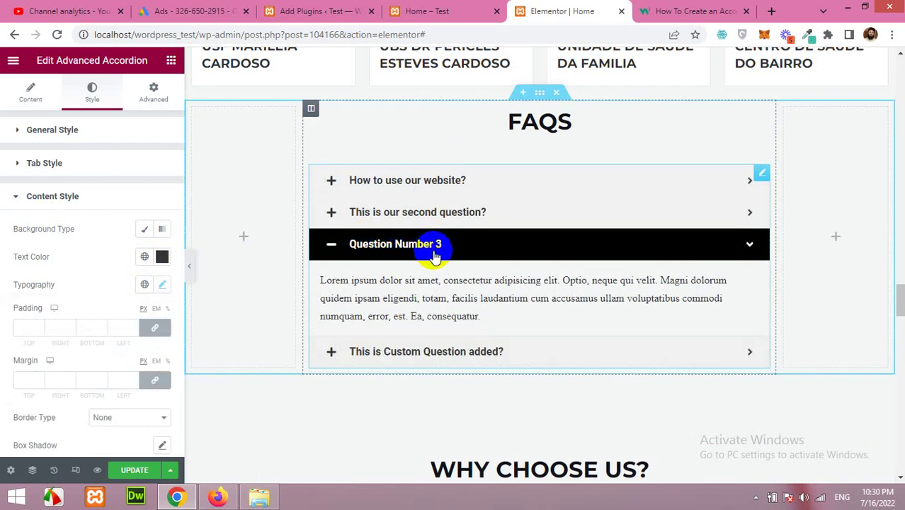